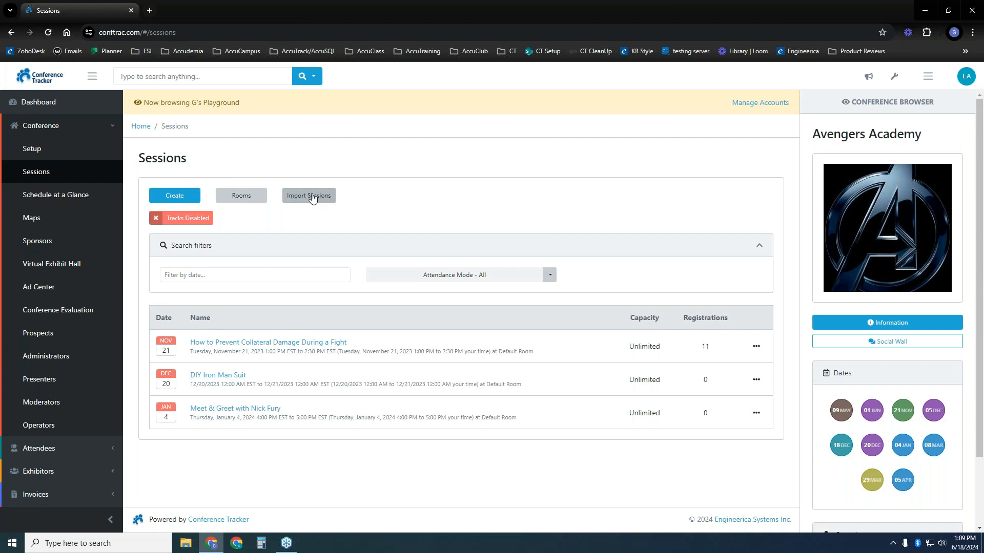
Open the session import page to view its instructions and return to the sessions list
click(312, 197)
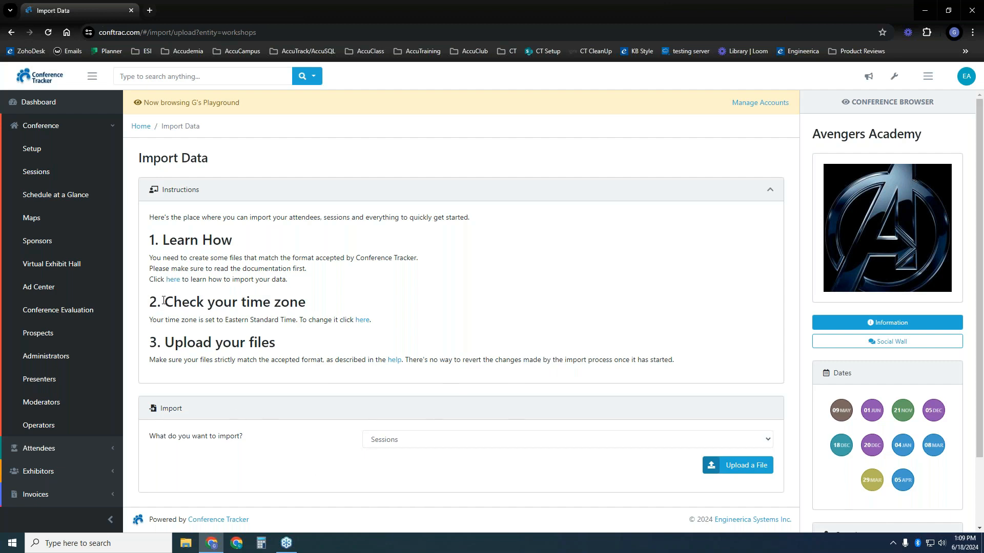
click(76, 178)
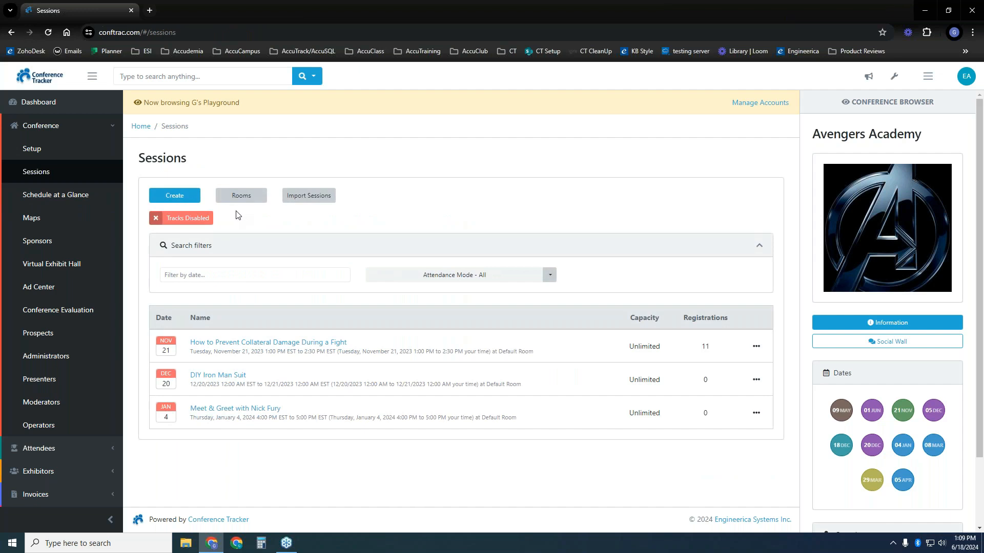
Start creating a new session and examine its name, start, end and room fields
click(186, 200)
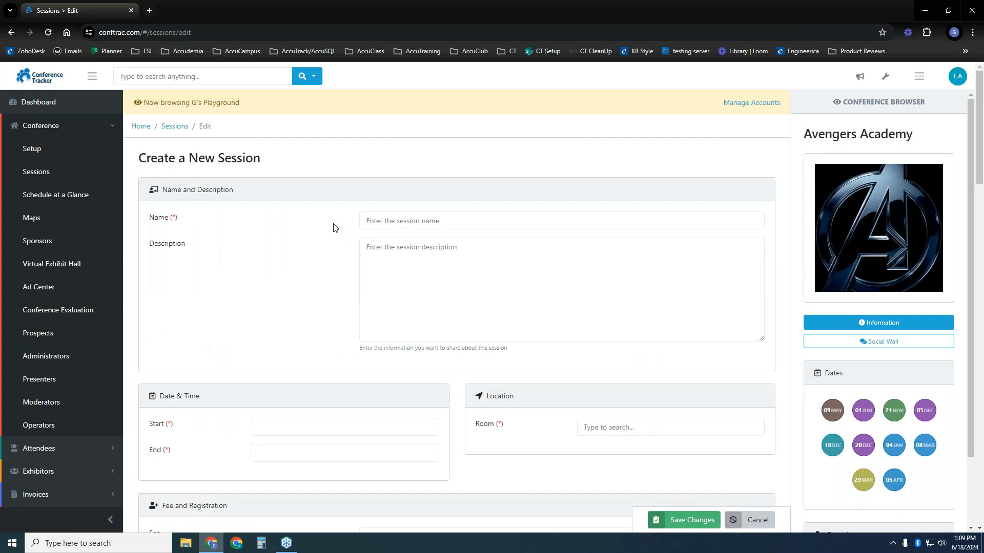
click(410, 222)
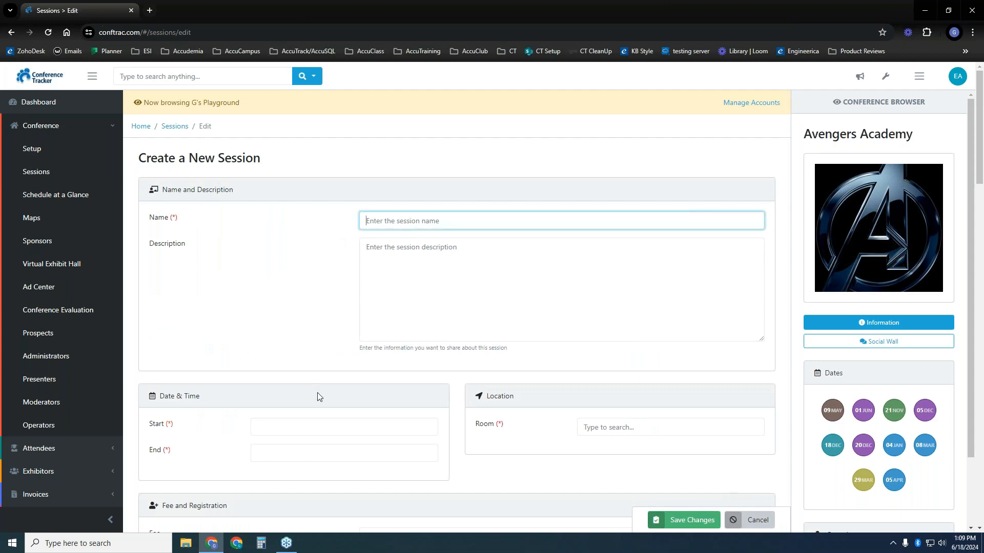
click(296, 431)
click(302, 448)
click(610, 428)
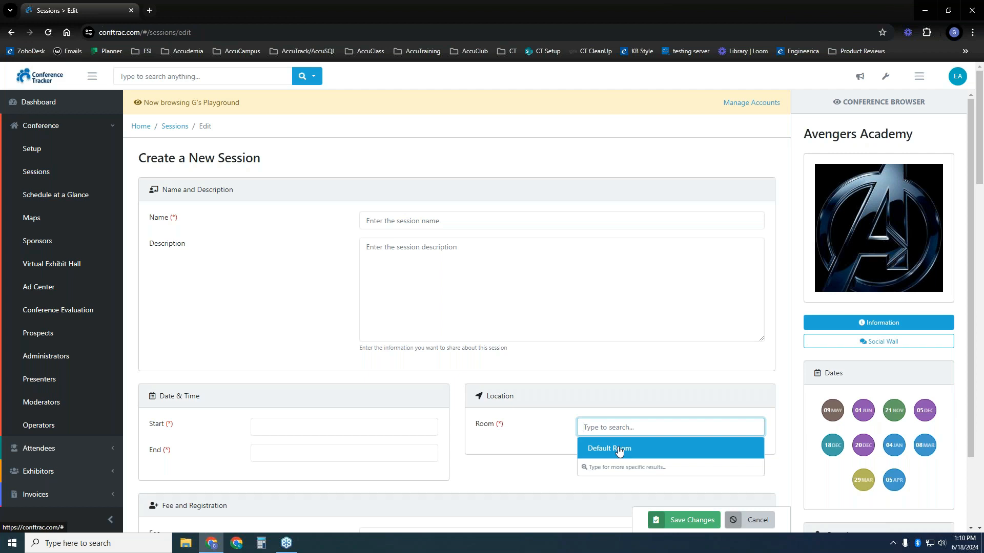
click(475, 218)
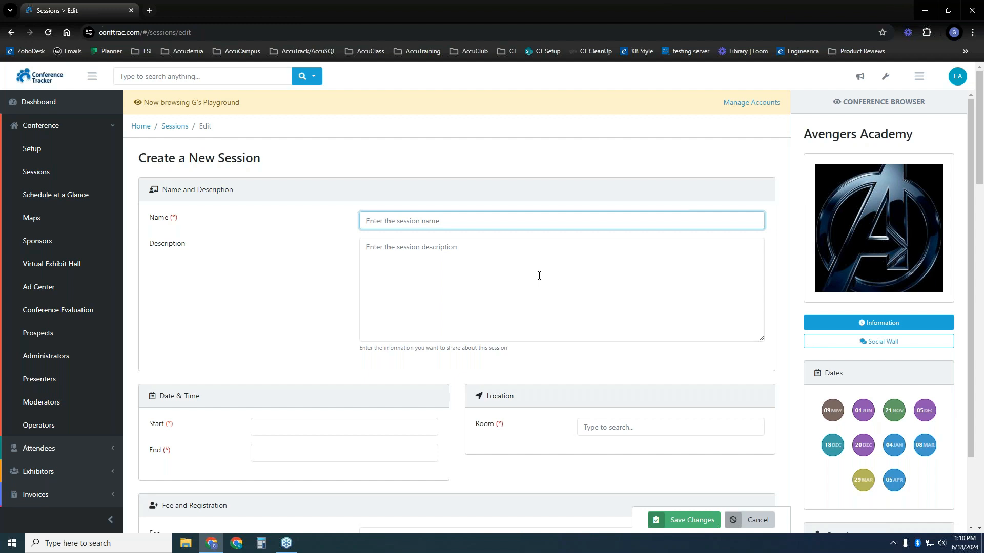
Examine the new session's fee, capacity and online registration settings
scroll(535, 272, down, 1)
drag(980, 131, 976, 198)
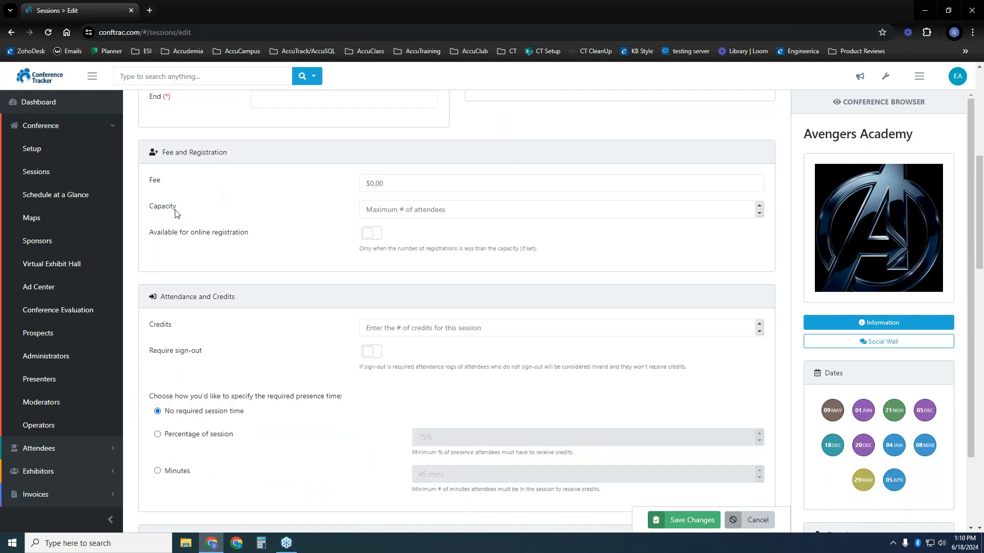
drag(150, 211, 187, 213)
drag(149, 183, 243, 188)
click(389, 185)
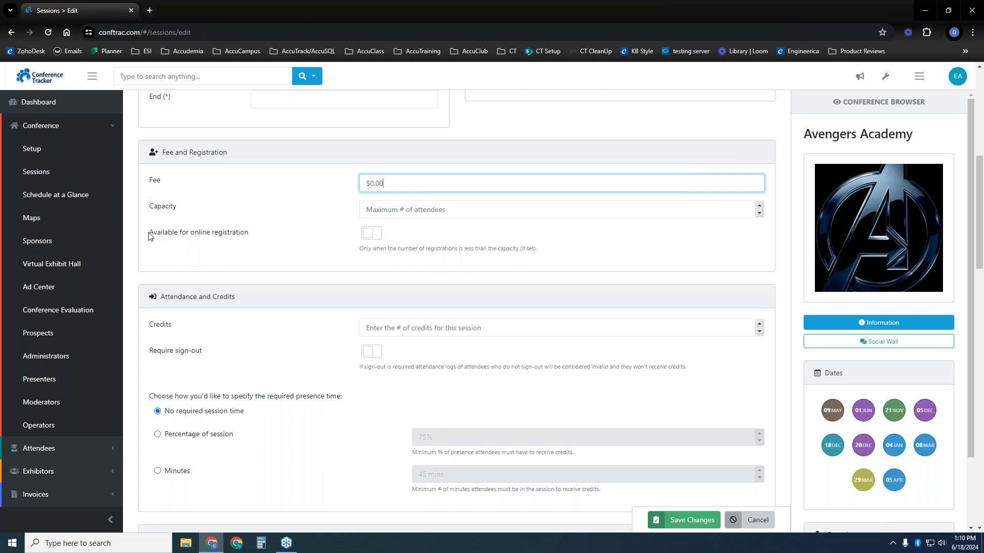
drag(148, 233, 251, 238)
click(323, 252)
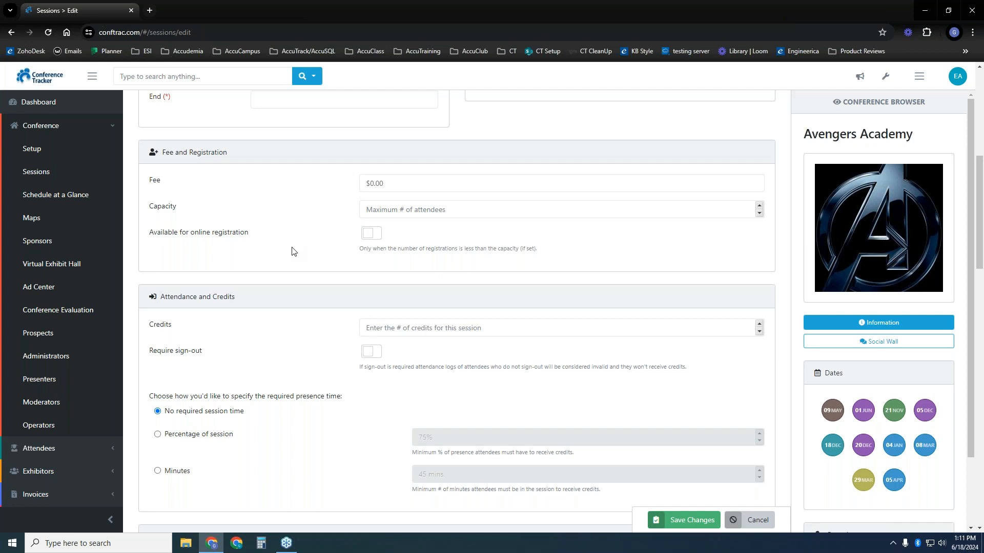
Try 100 as the session's number of credits and clear the value again
scroll(305, 241, down, 1)
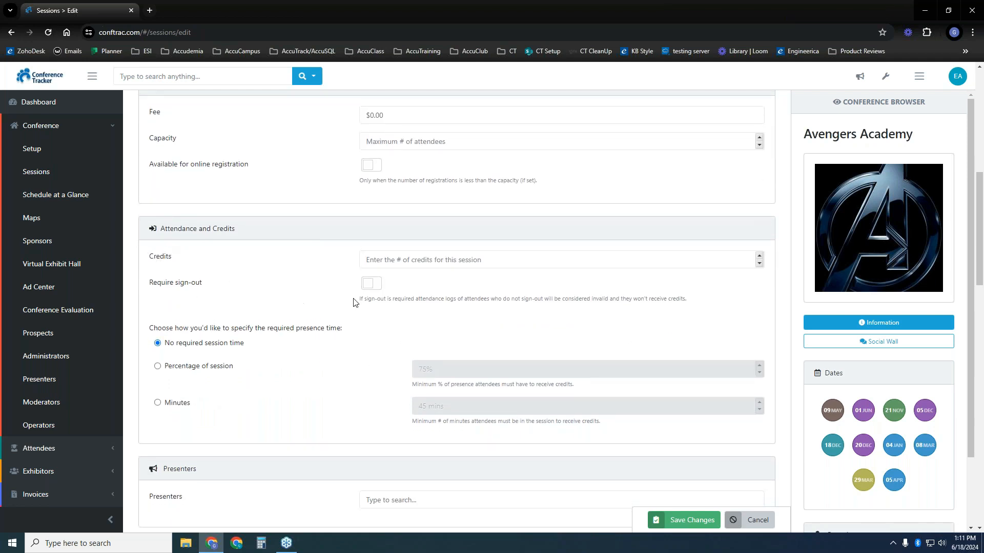
scroll(354, 302, down, 1)
click(361, 197)
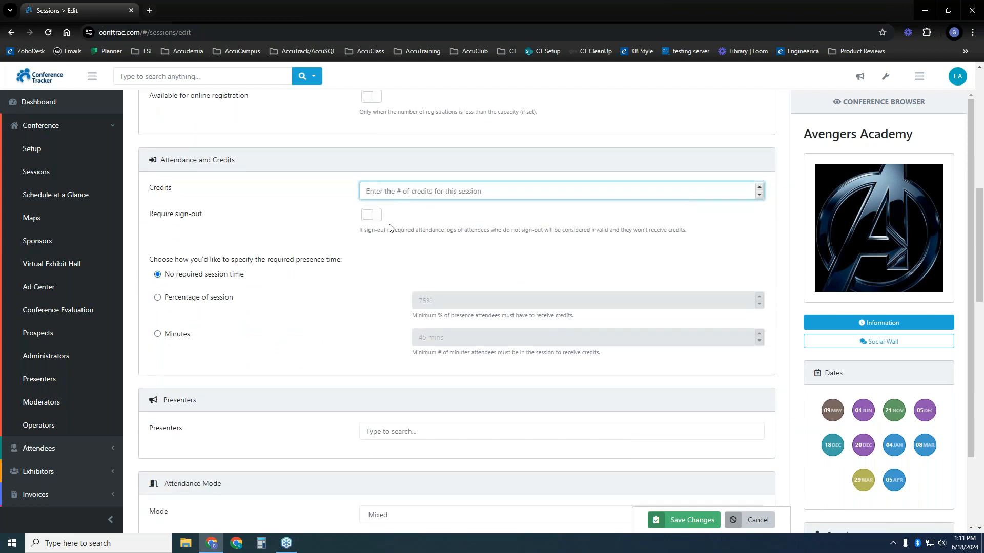
text(100.00)
drag(403, 190, 344, 195)
text(100)
drag(402, 193, 330, 196)
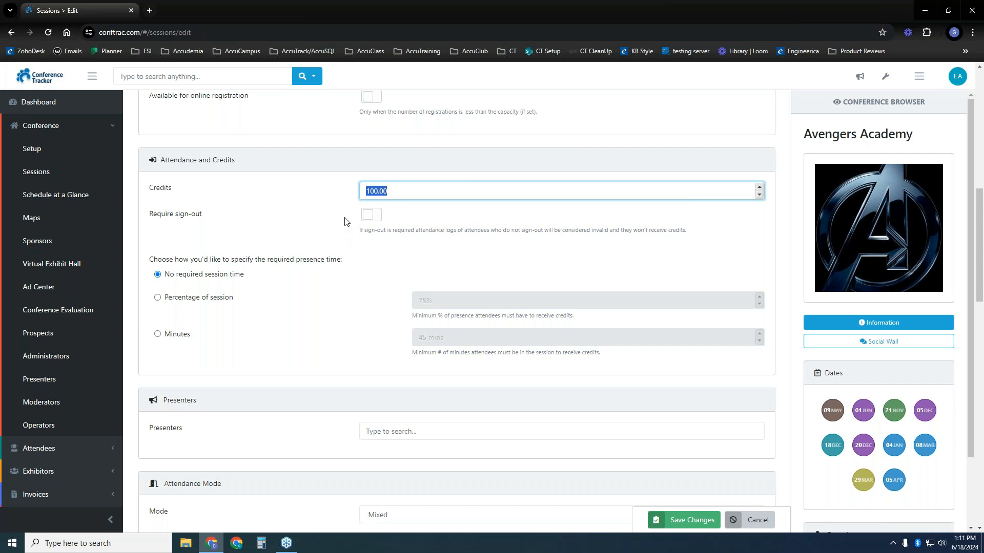
key(BackSpace)
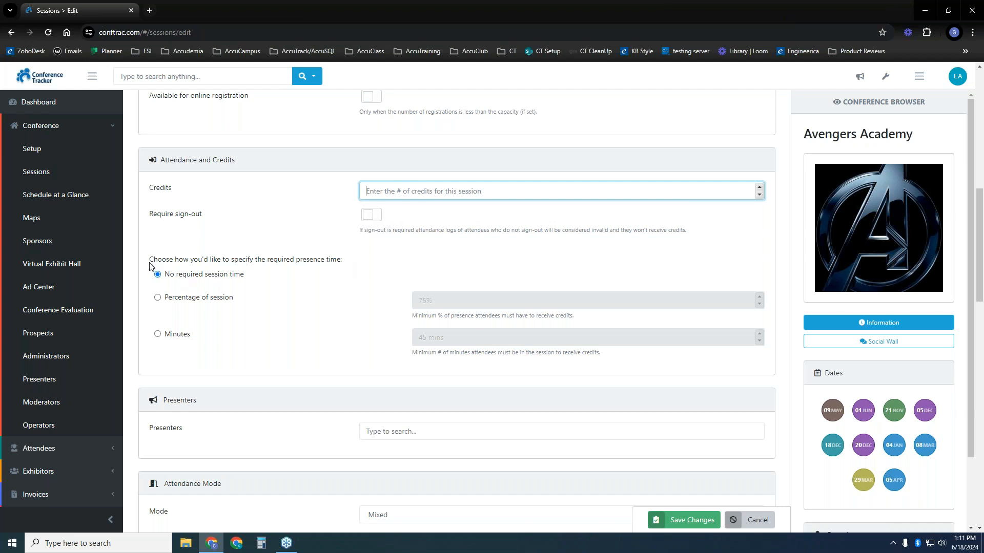
Compare the percentage and minutes options for specifying the session's required presence time
drag(149, 260, 223, 261)
click(246, 310)
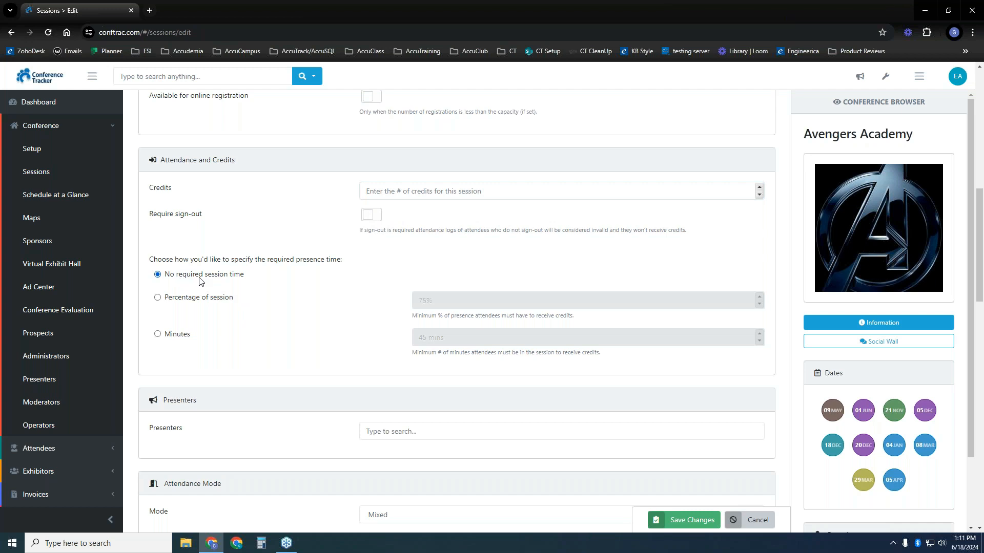
click(172, 299)
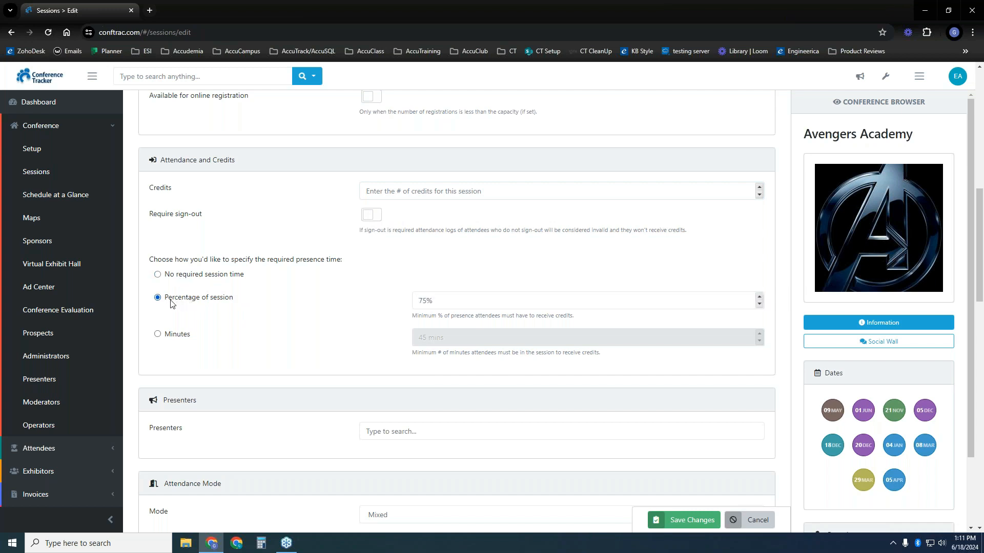
click(170, 336)
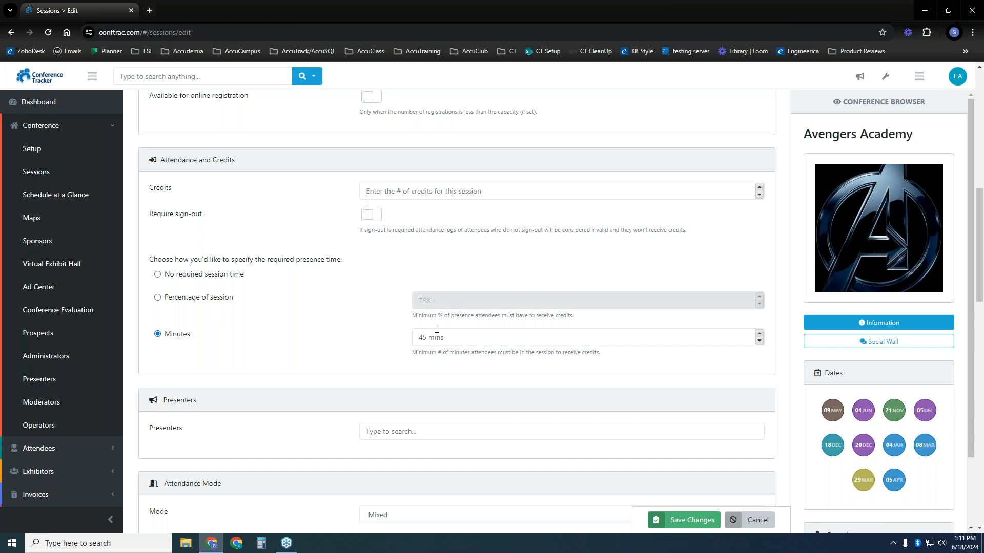
click(186, 299)
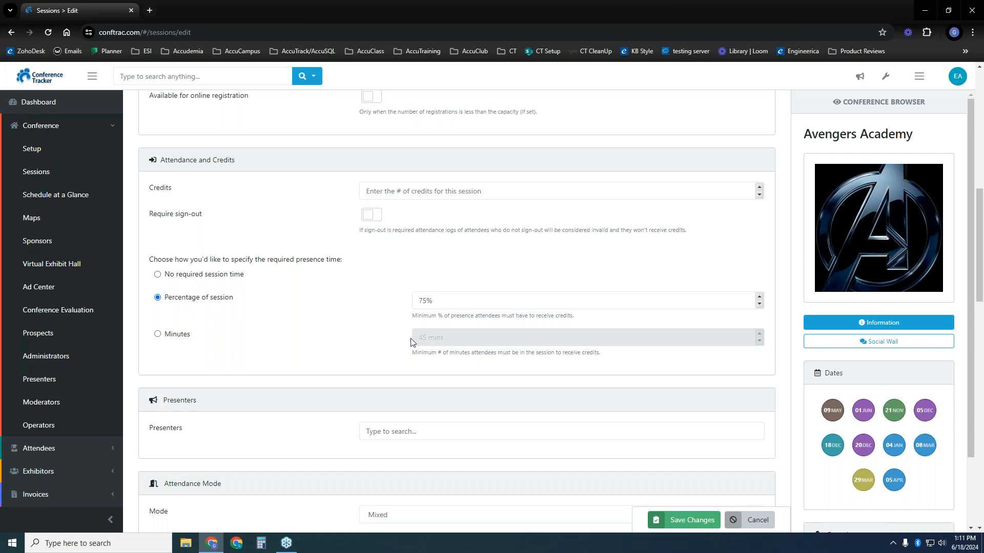
click(174, 339)
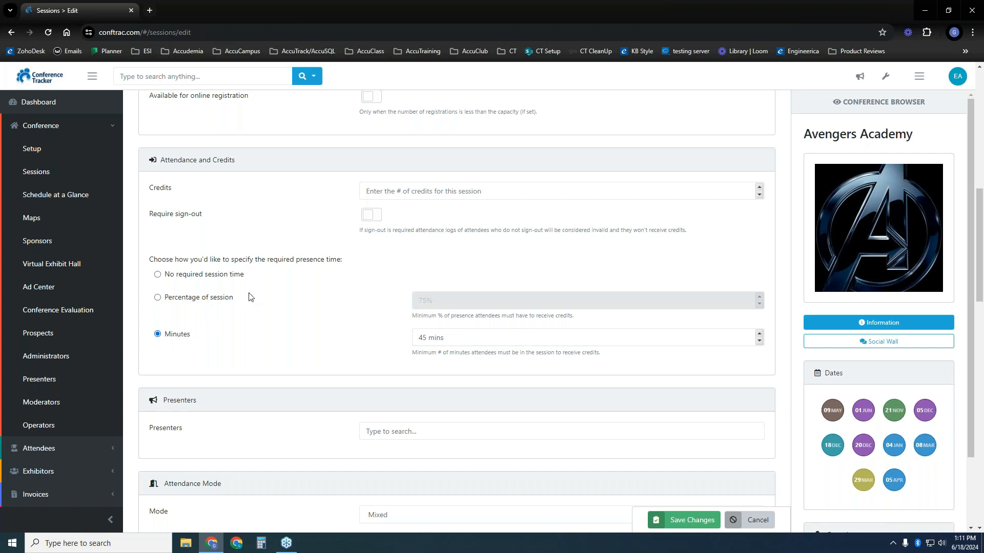
Specify the required presence time as a percentage of the session, with a minimum of 1%
click(197, 299)
double_click(455, 303)
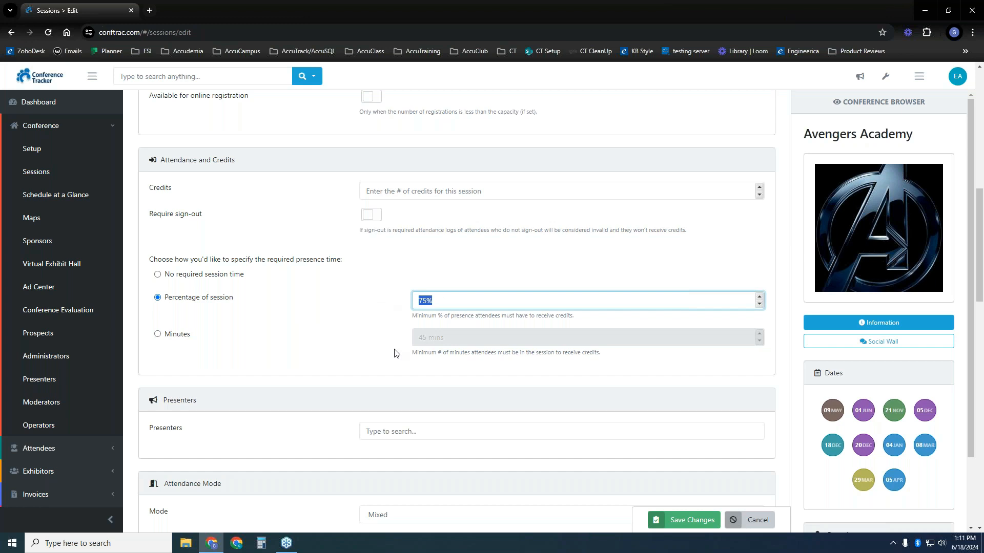
text(1)
Open the session's presenter search and close it without choosing a presenter
scroll(402, 333, down, 1)
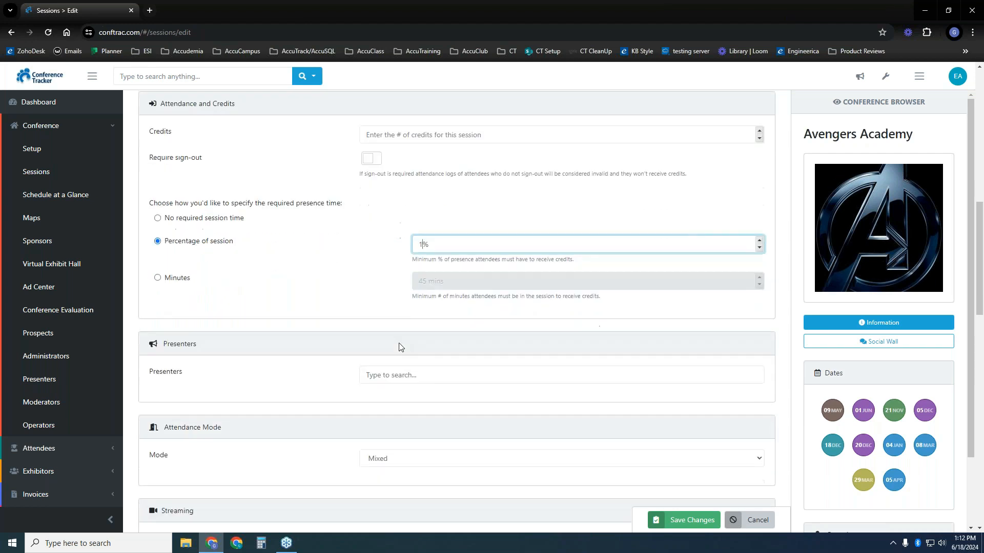
scroll(401, 347, down, 2)
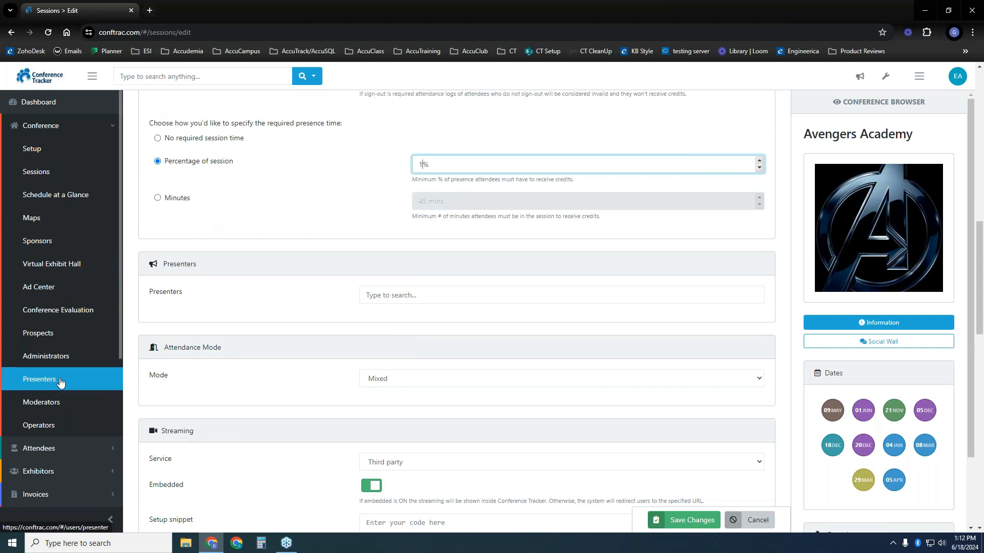
click(367, 294)
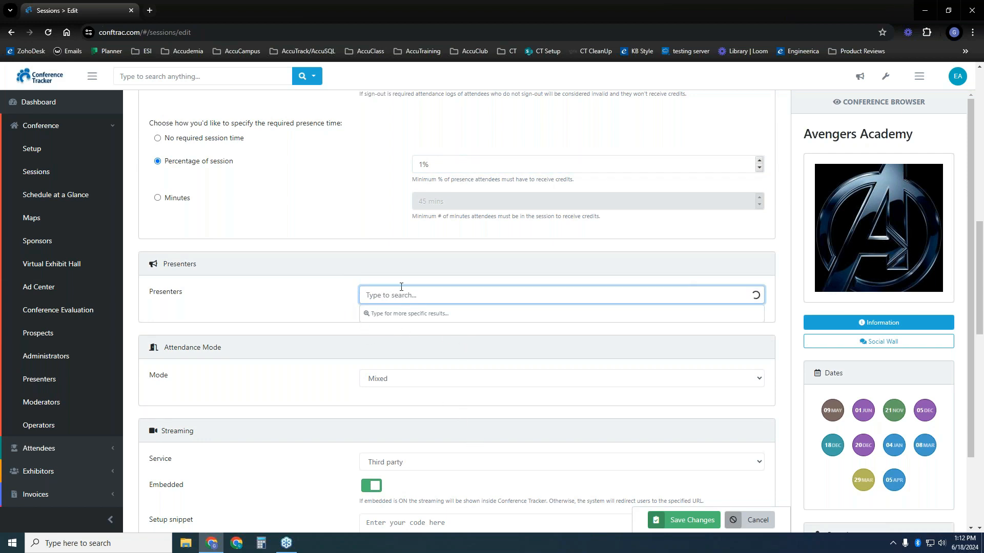
click(300, 353)
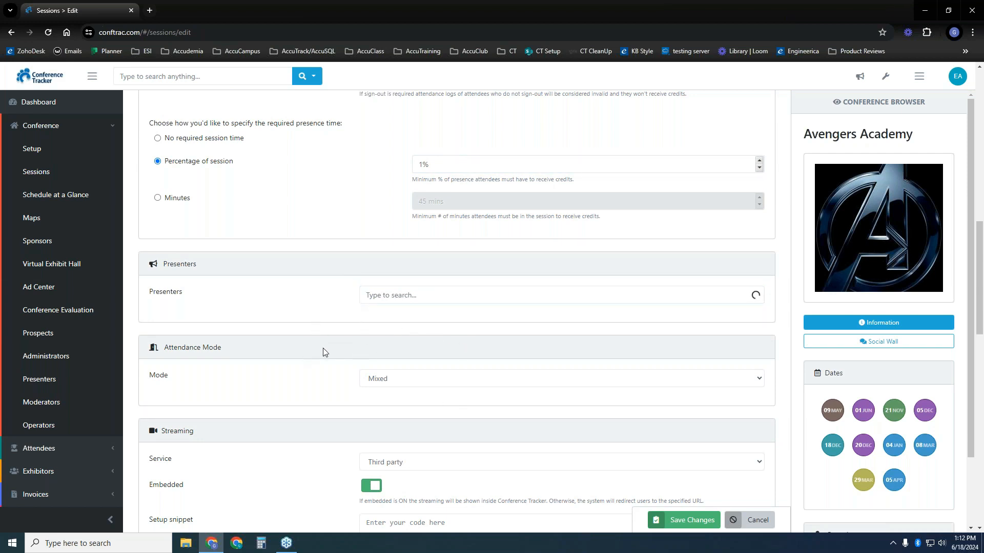
Examine the attendance mode choices for the session and keep Mixed
scroll(310, 315, down, 4)
click(441, 174)
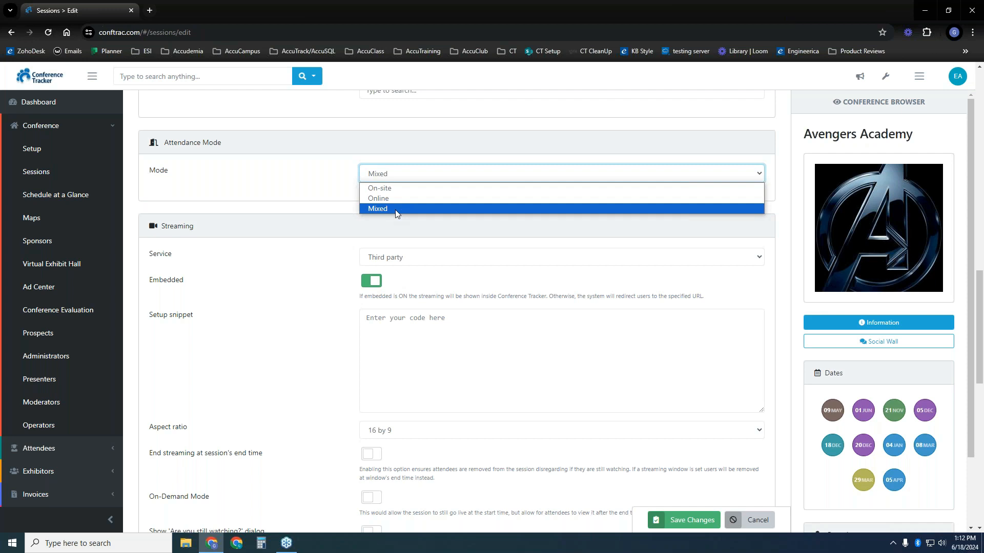
click(349, 212)
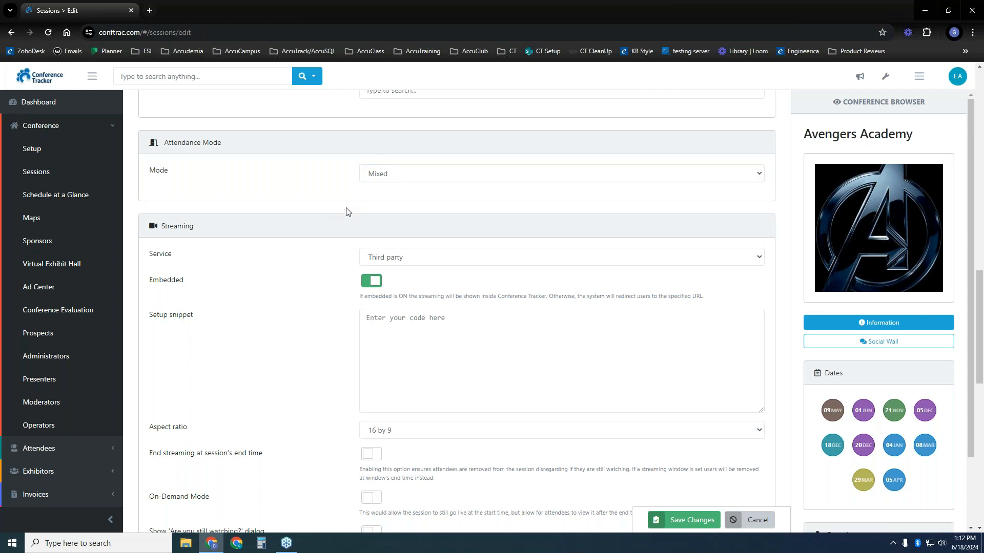
click(389, 179)
click(392, 204)
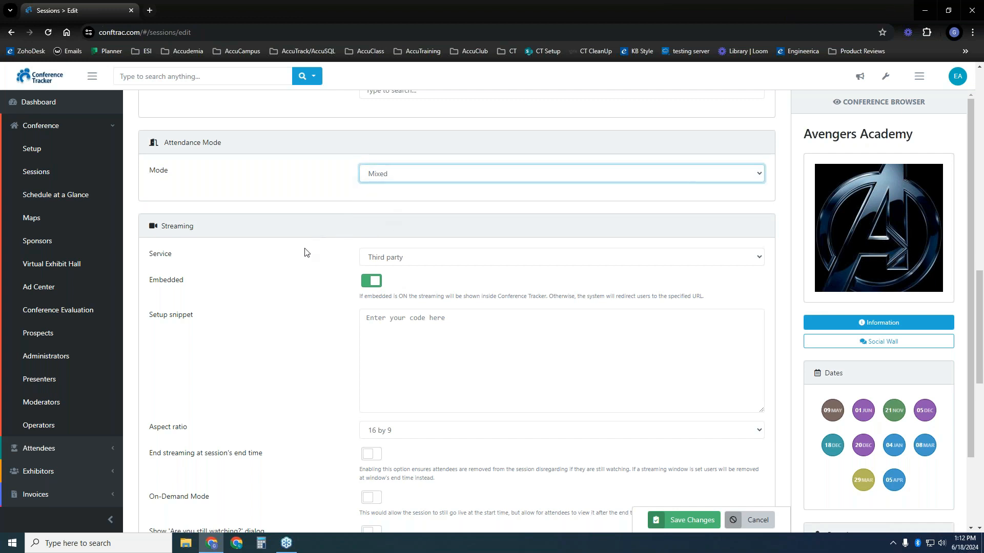
Switch the streaming service to Built-in to examine its settings, and set it back to Third party
double_click(159, 226)
click(272, 317)
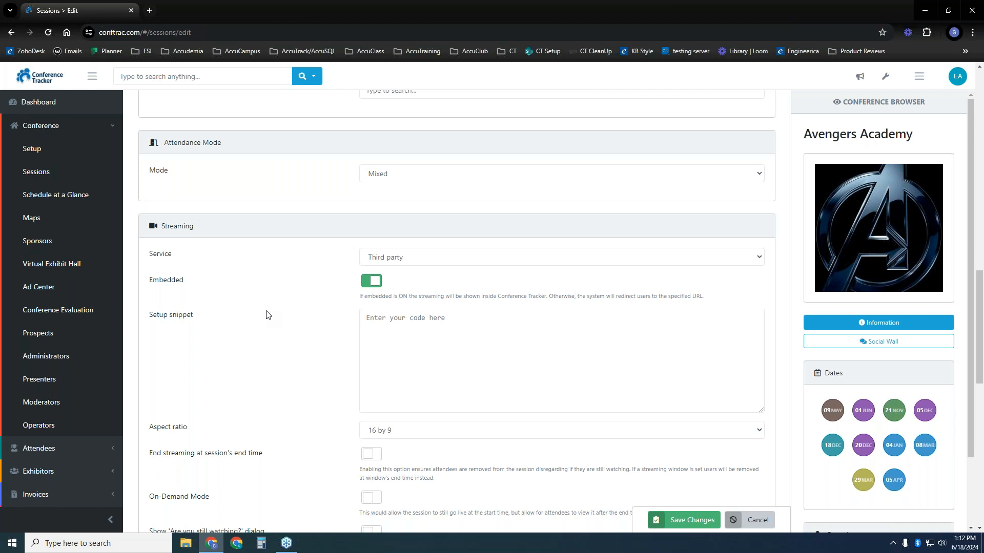
click(431, 262)
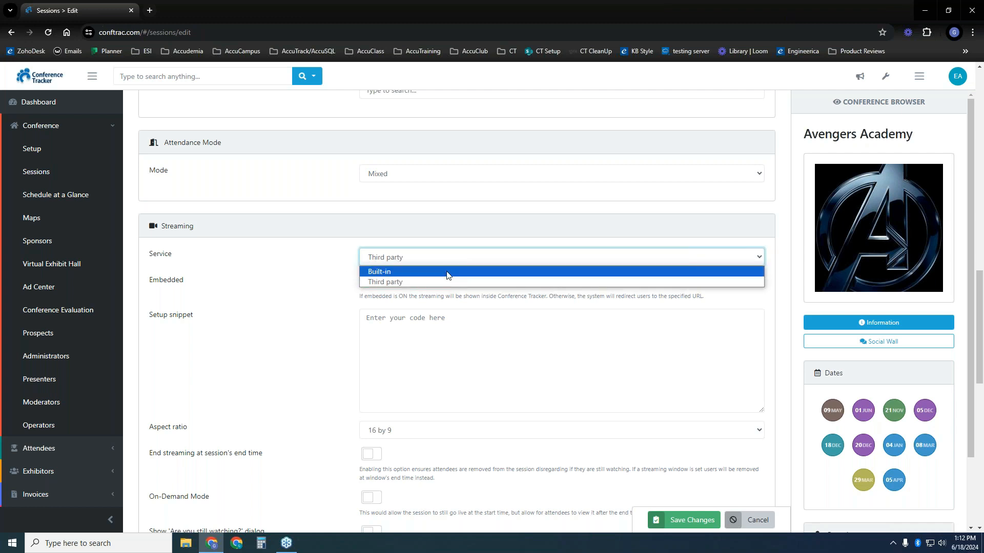
click(447, 274)
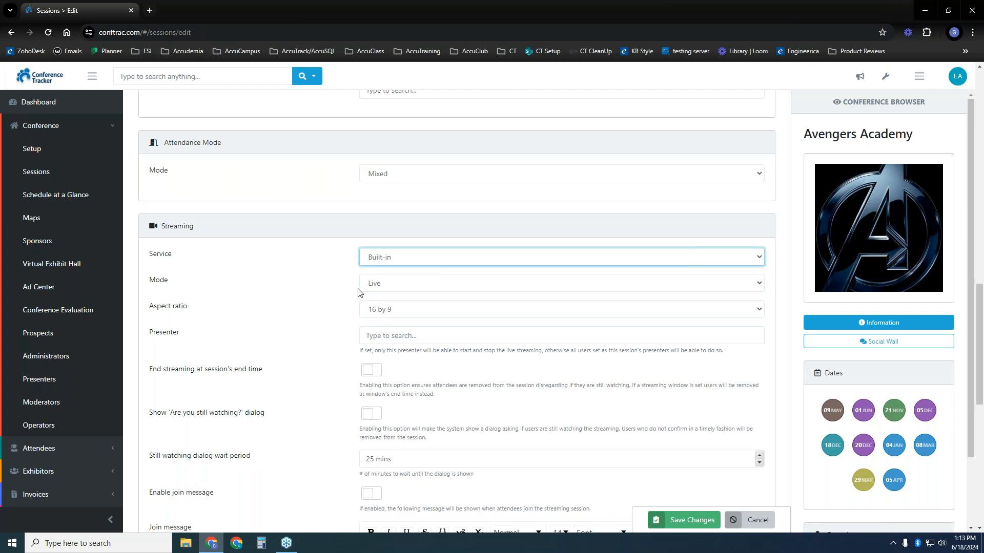
click(444, 262)
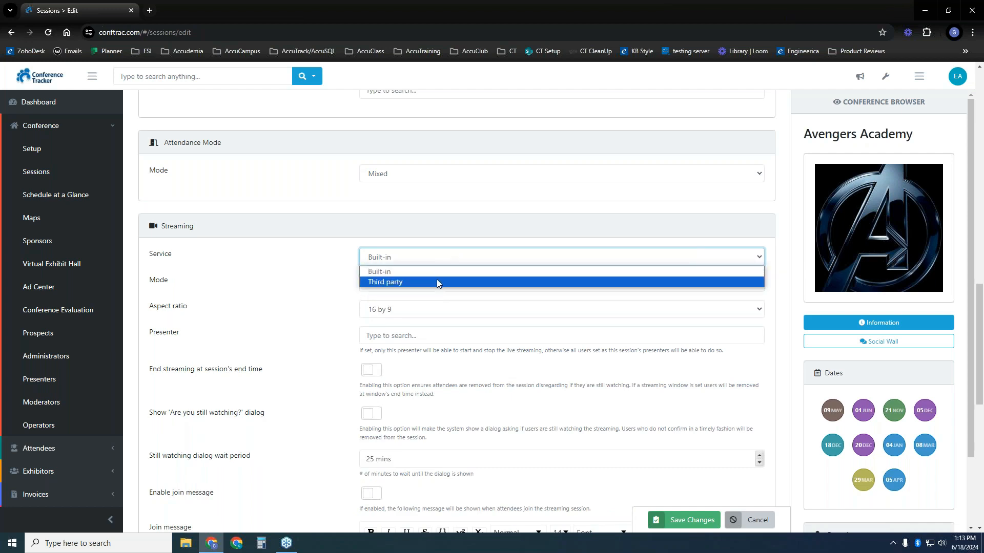
click(438, 281)
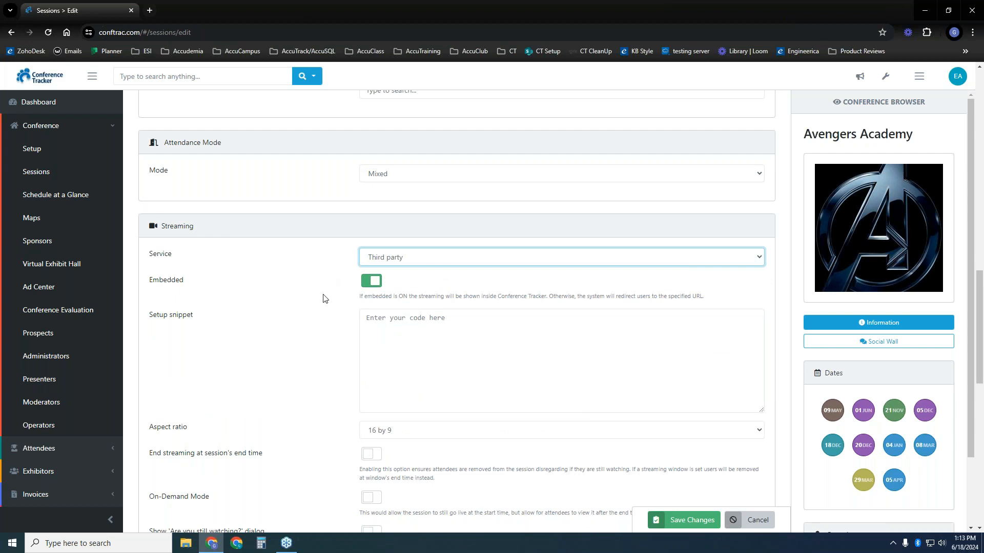
Examine the third-party streaming setup snippet and the aspect ratio choices, keeping 16 by 9
scroll(336, 318, down, 1)
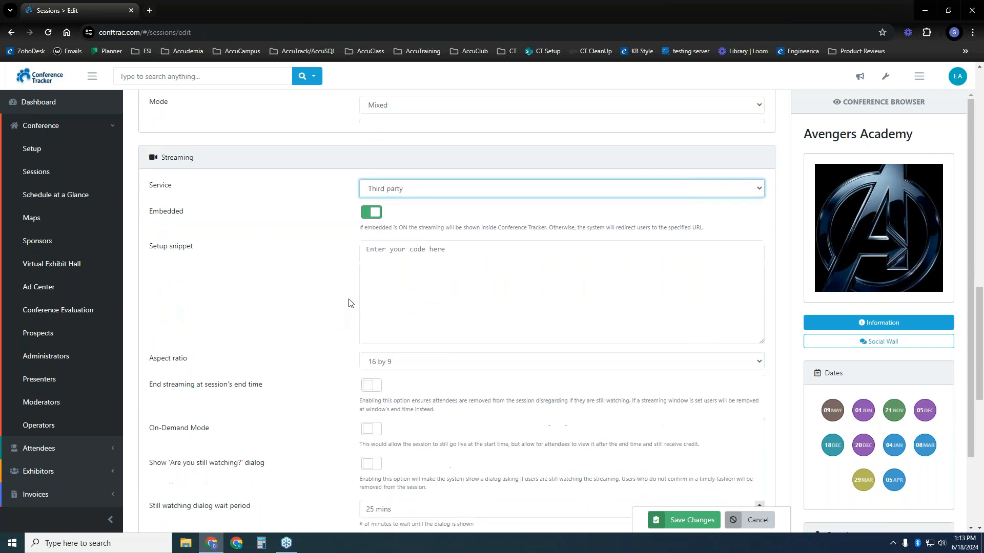
click(389, 270)
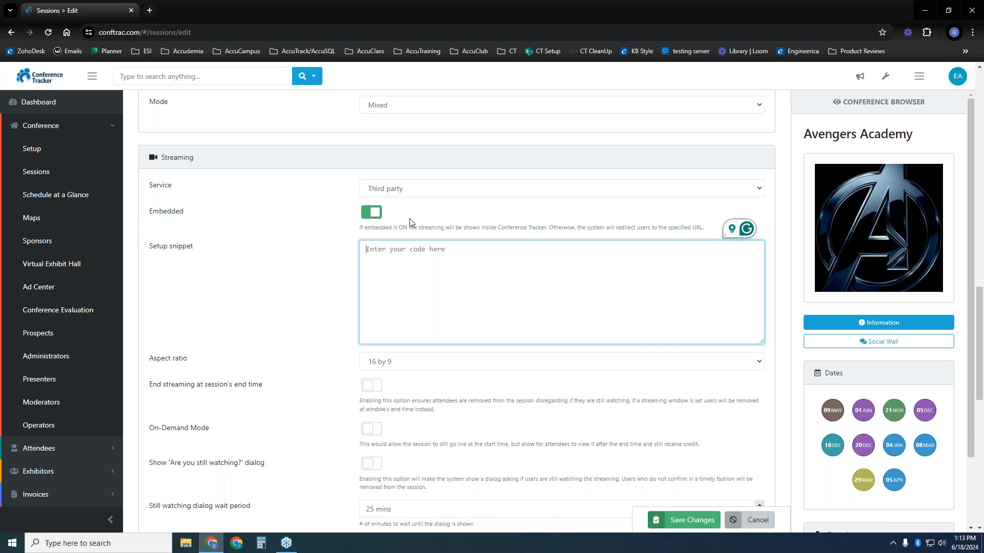
scroll(341, 308, down, 4)
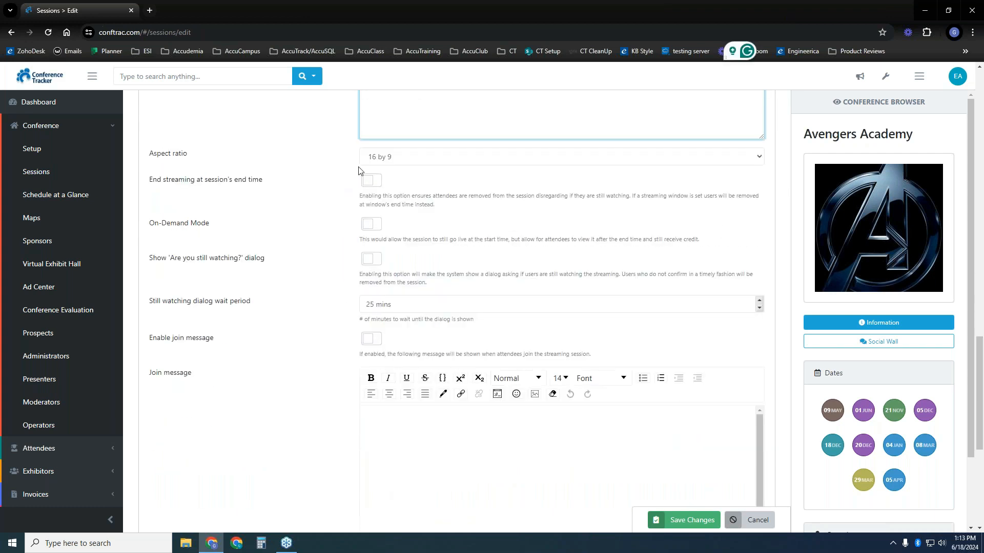
click(395, 161)
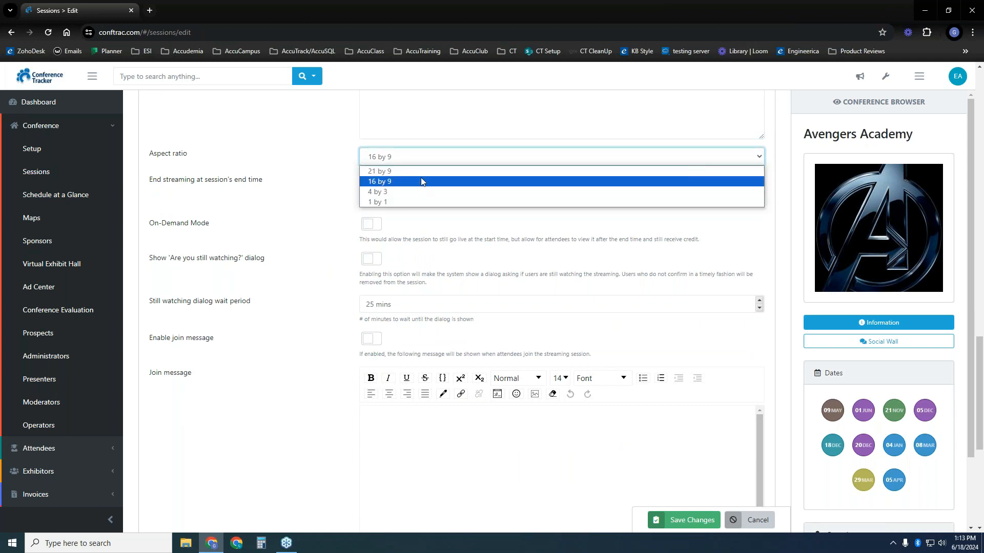
click(388, 162)
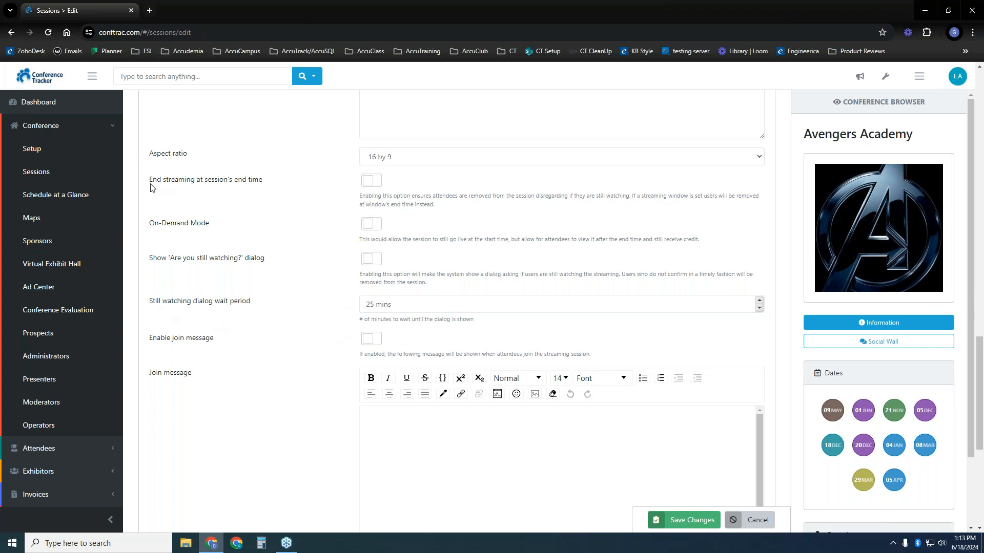
Review the options for ending streaming at the session's end time and for the still-watching dialog
drag(150, 183, 238, 185)
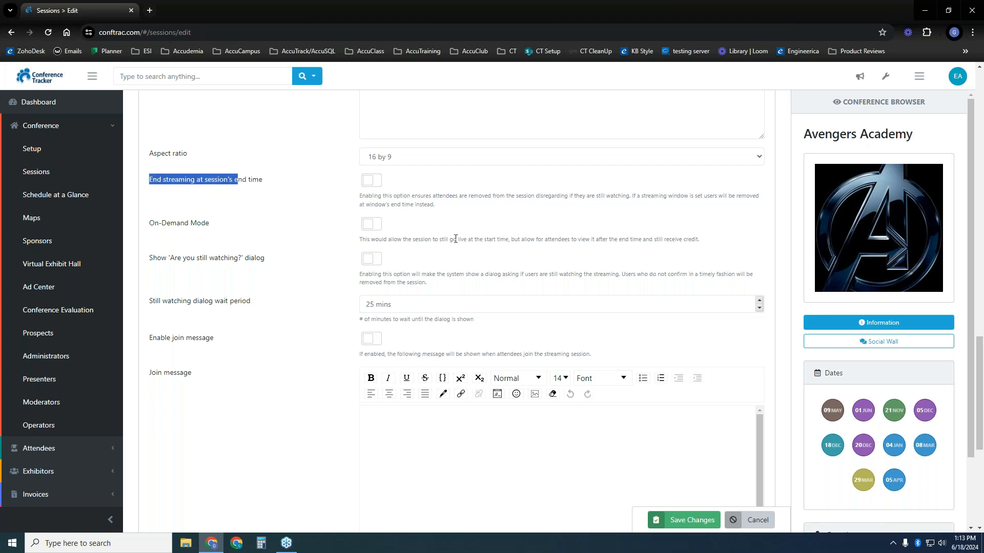
click(437, 205)
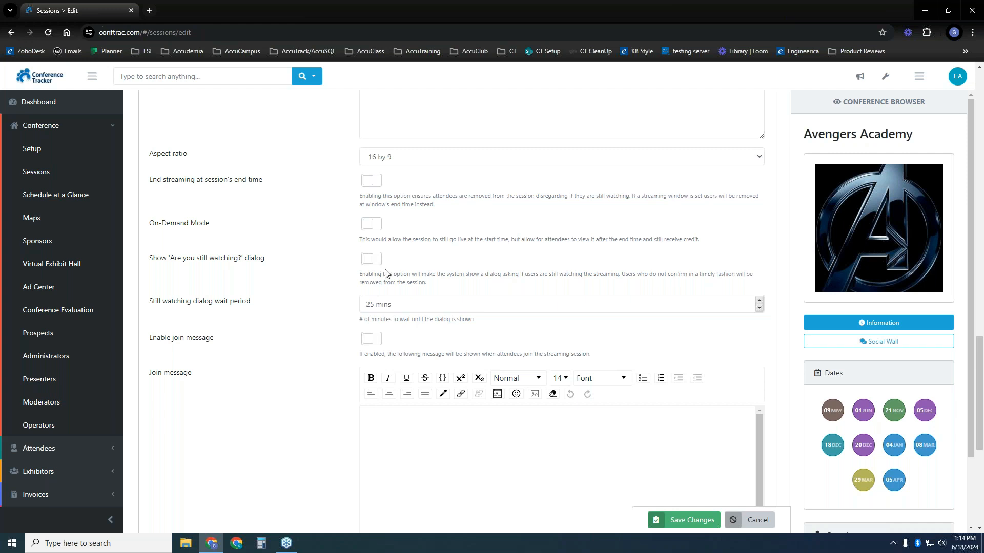
drag(172, 306, 238, 305)
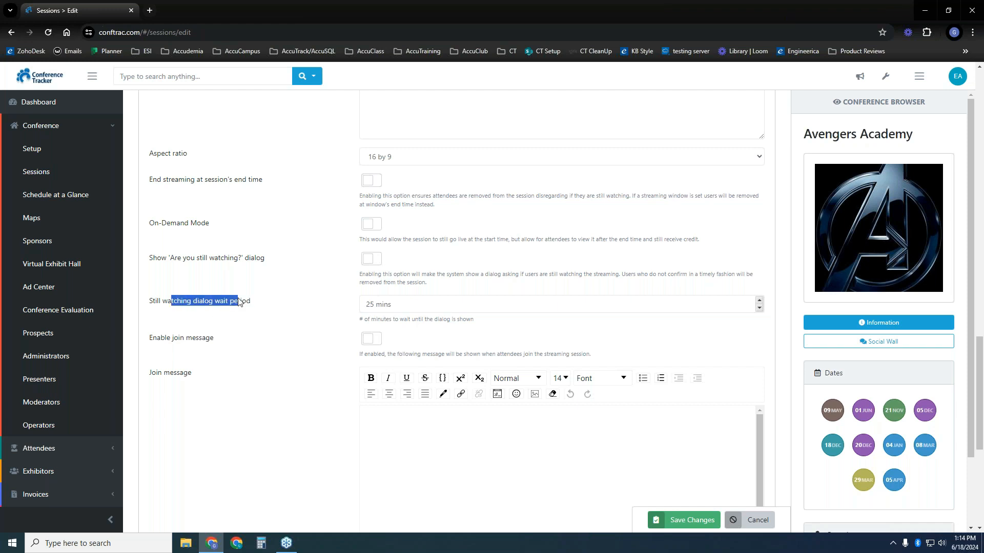
click(391, 265)
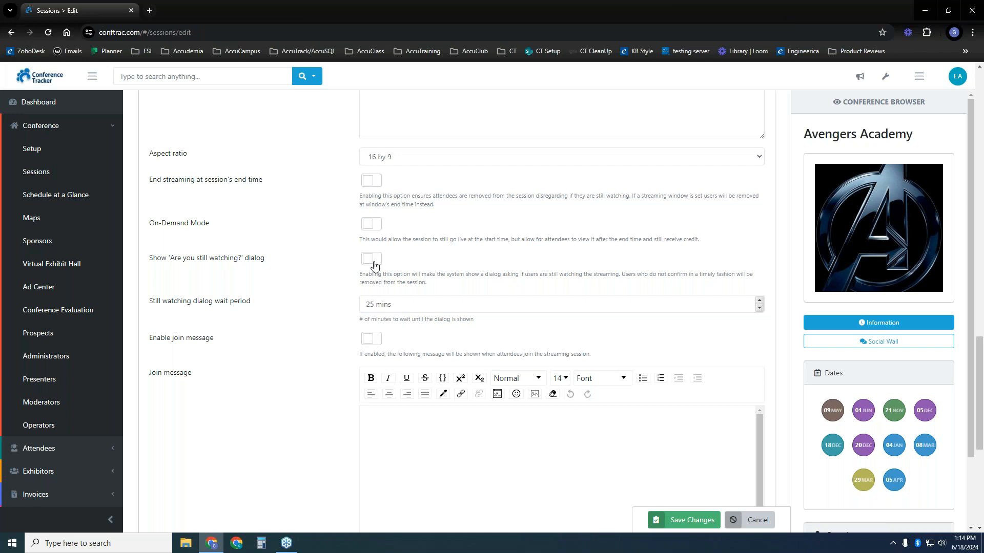
Set the still watching dialog wait period to 10 mins and look over the join message editor
click(434, 302)
triple_click(392, 304)
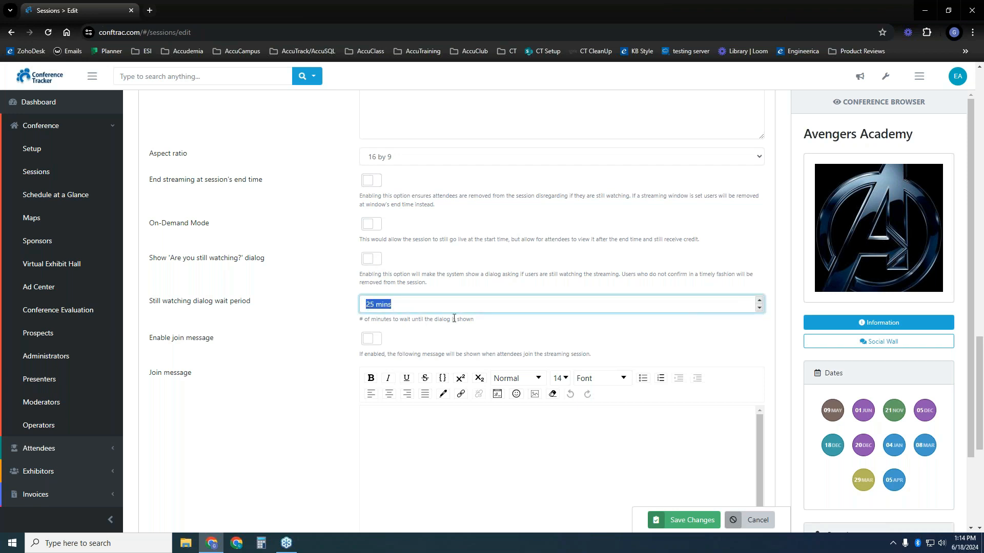
text(5)
key(BackSpace)
text(10)
click(464, 284)
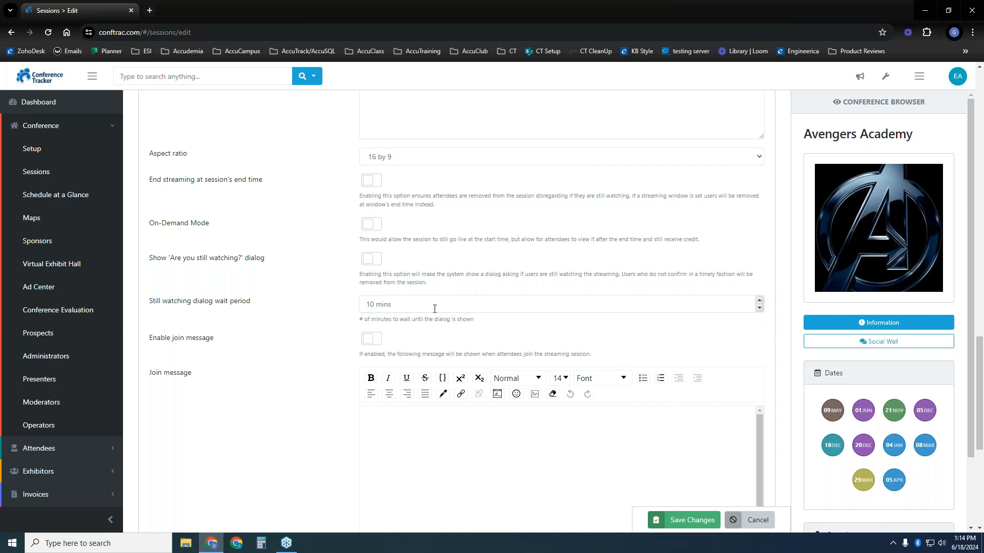
scroll(316, 321, down, 1)
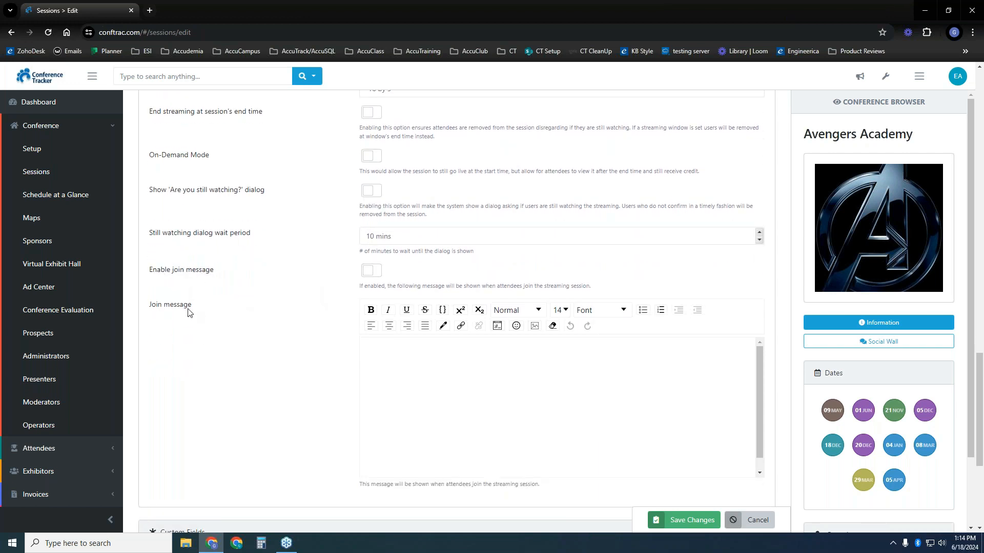
click(457, 373)
Change the session's attendance mode to On-site
drag(975, 381, 978, 264)
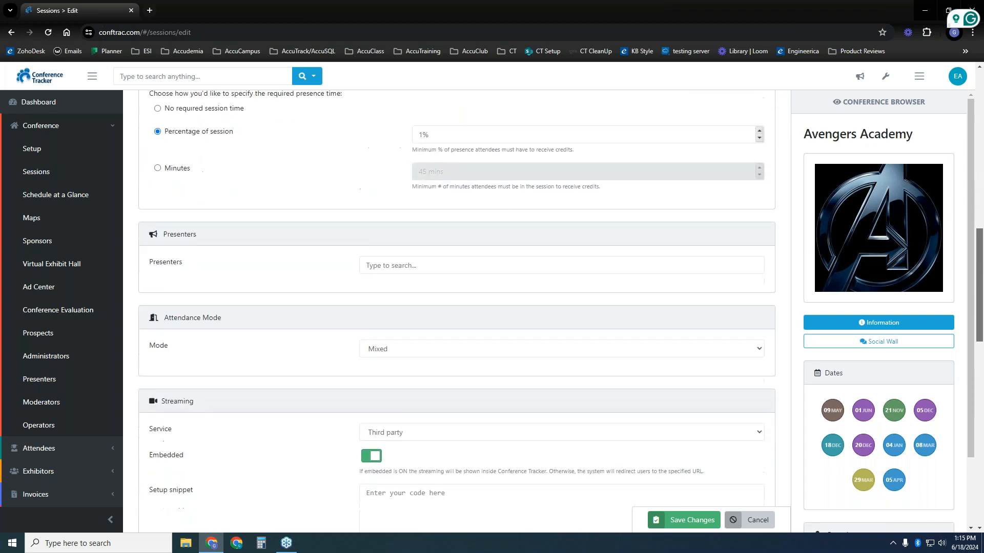
click(460, 353)
click(458, 364)
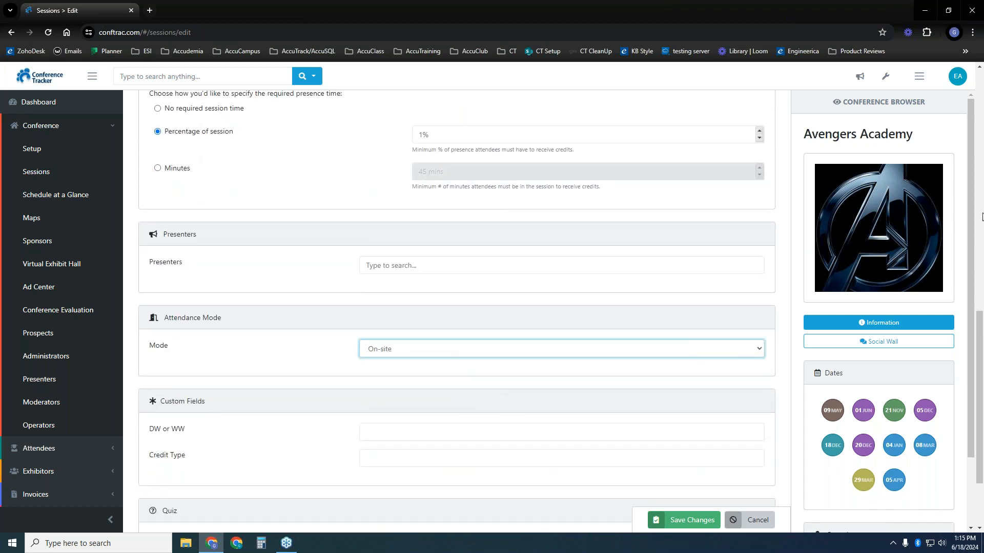
Examine the session's custom fields, DW or WW and Credit Type, without filling them in
drag(979, 328, 978, 372)
drag(159, 293, 208, 293)
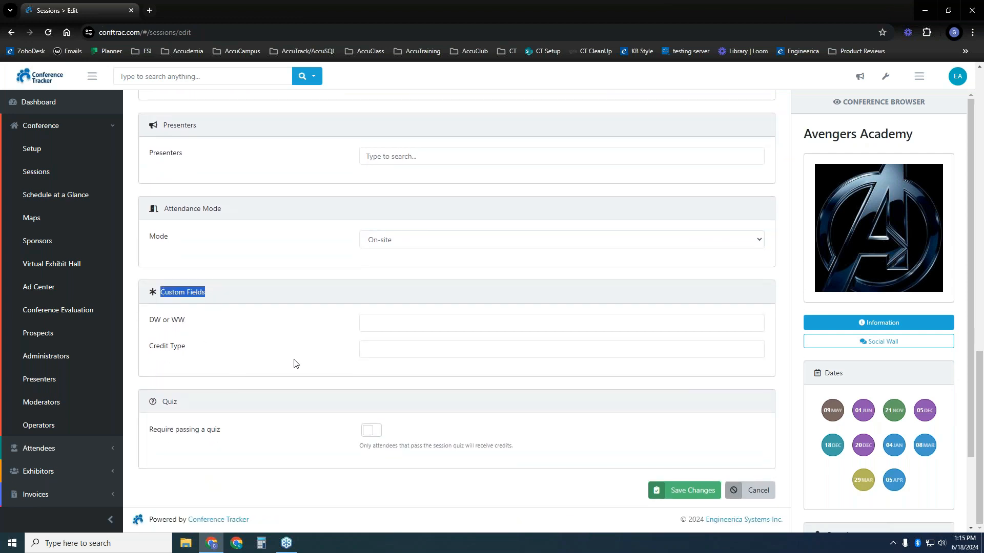
click(389, 318)
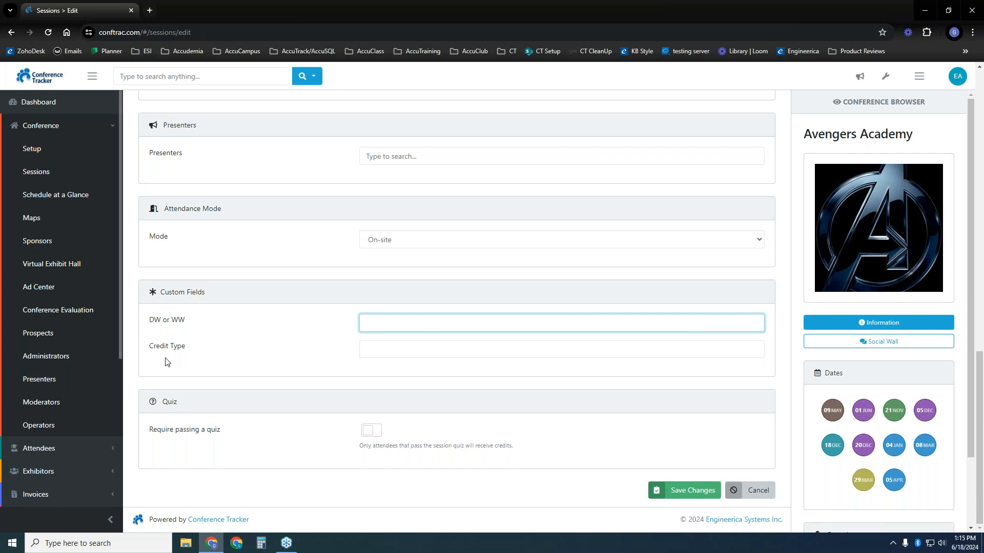
drag(149, 347, 186, 350)
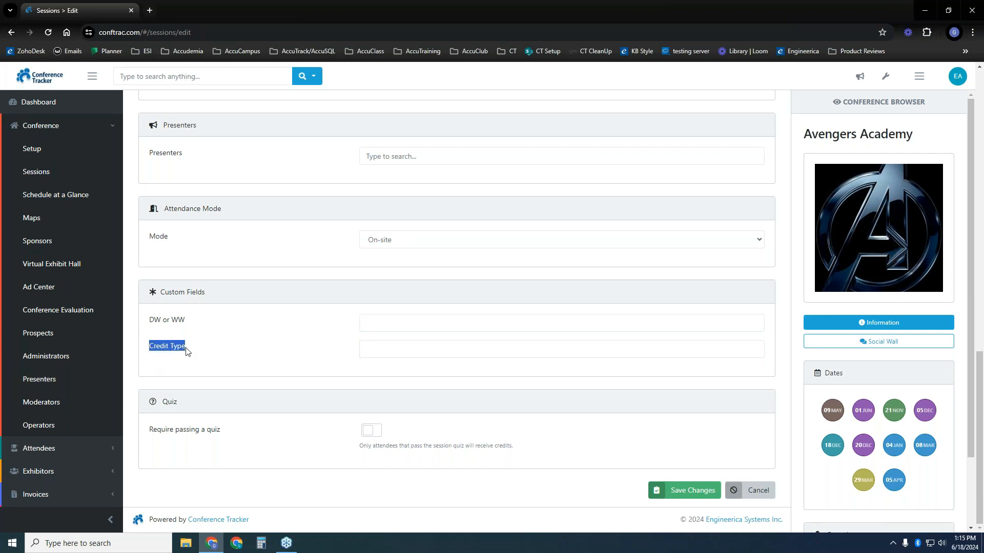
click(147, 325)
drag(148, 325, 191, 324)
click(212, 328)
Require passing a quiz for the session and set the quiz retake times to 0
click(370, 431)
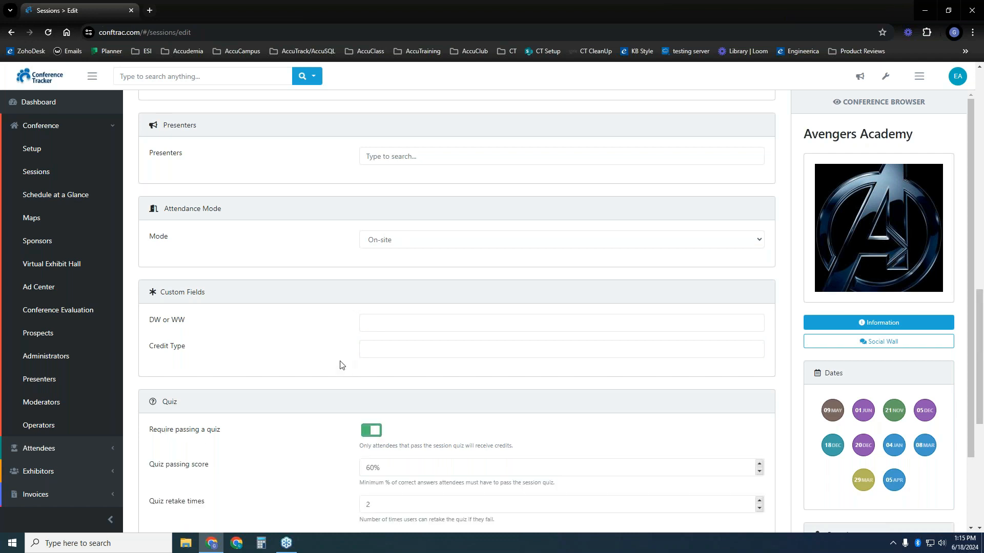
scroll(318, 364, up, 4)
scroll(461, 307, down, 1)
drag(980, 271, 979, 395)
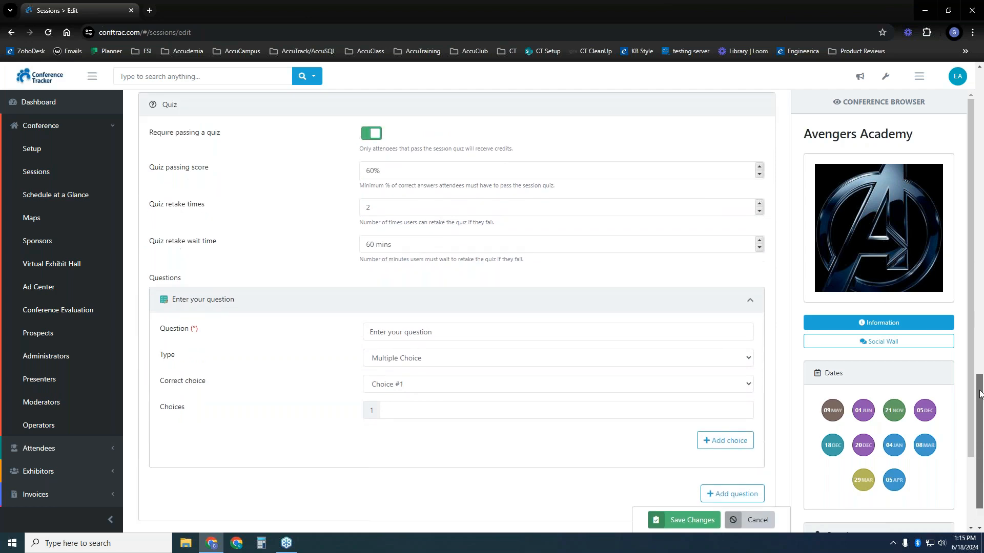
drag(397, 170, 365, 206)
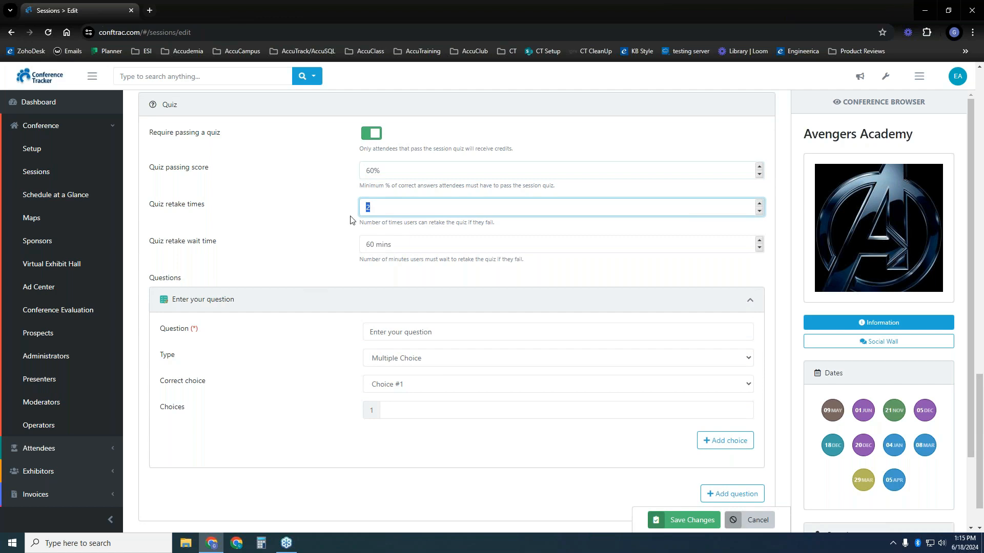
text(0)
click(342, 241)
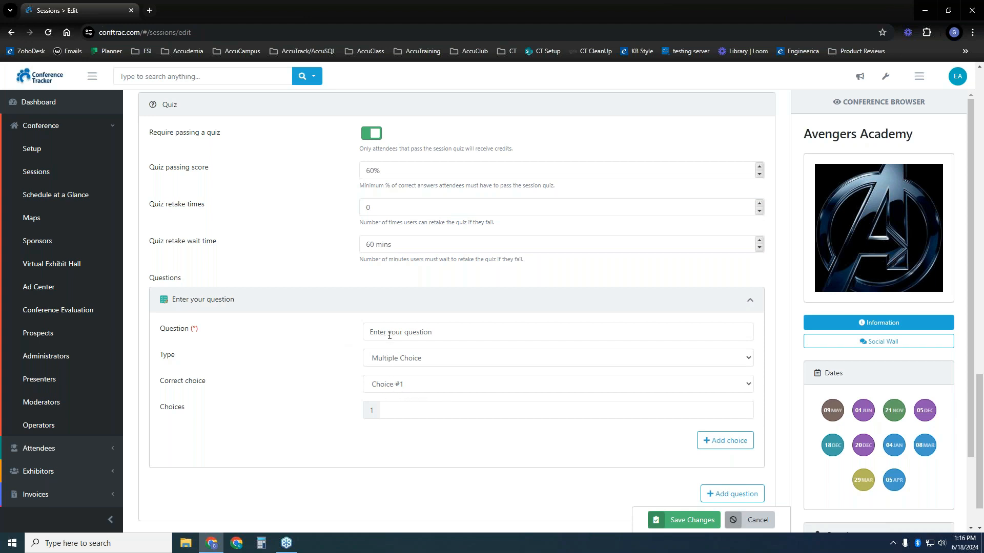
Add a second quiz question and examine the first question's type options, keeping Multiple Choice
scroll(389, 336, down, 1)
click(707, 439)
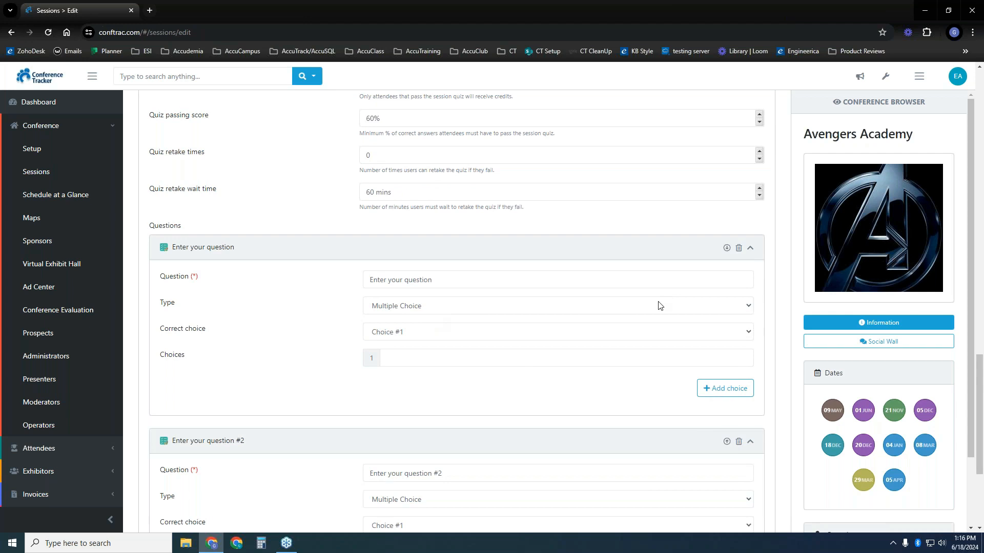
click(649, 312)
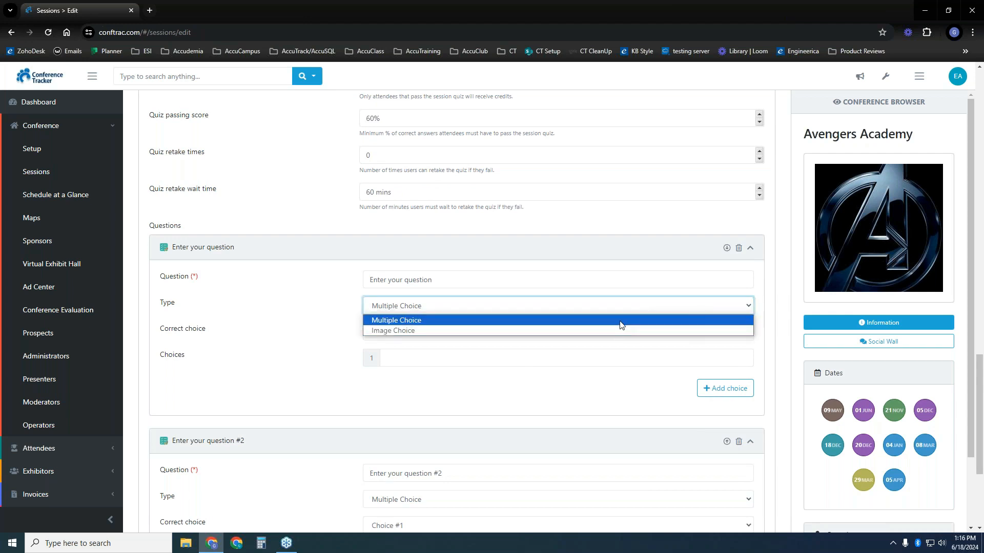
click(563, 327)
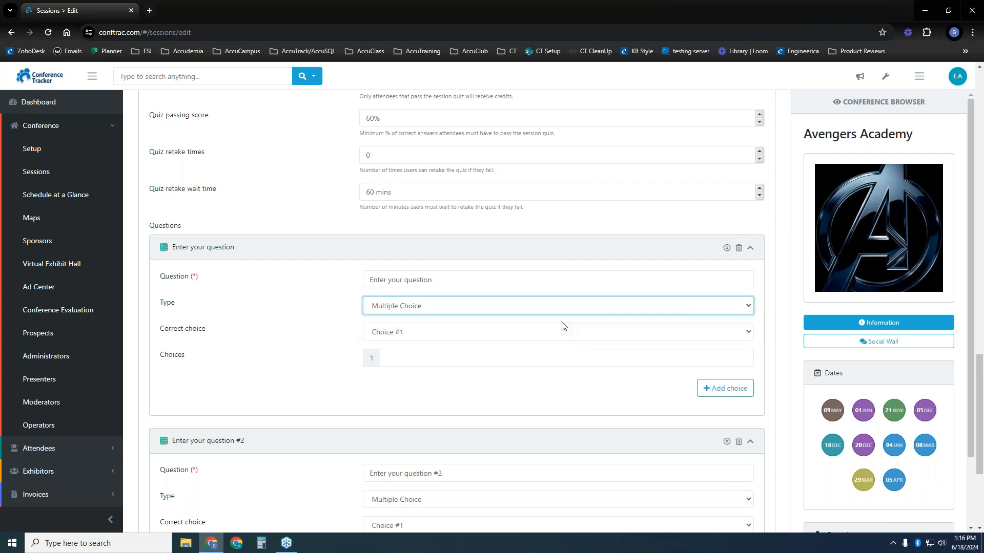
Add two more answer choices to the first quiz question and keep Choice #1 as the correct choice
click(722, 388)
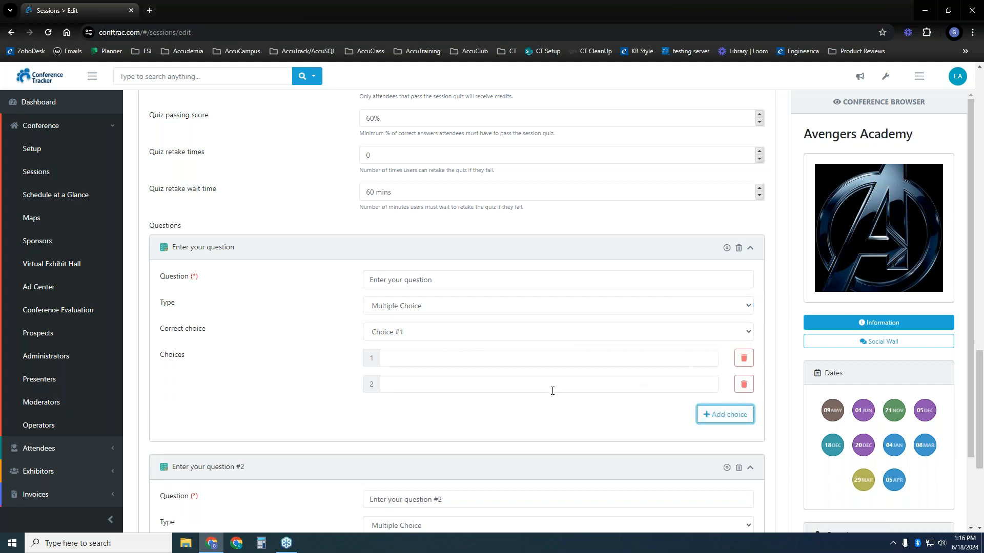
click(712, 419)
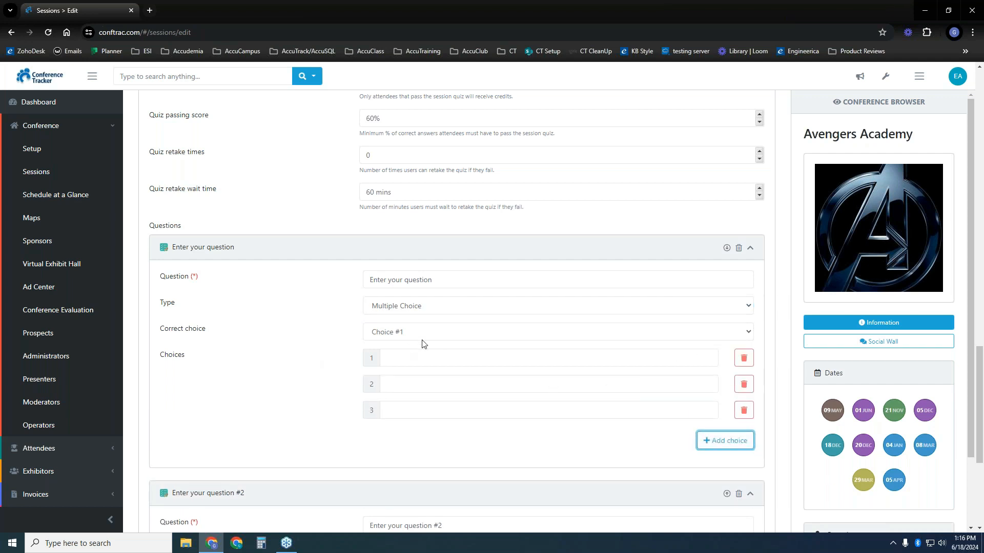
click(445, 333)
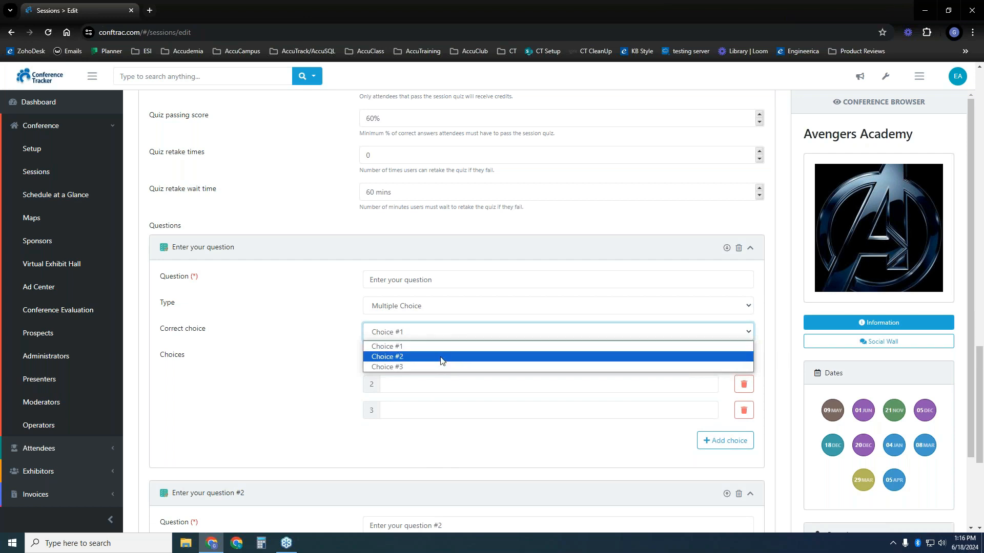
click(298, 348)
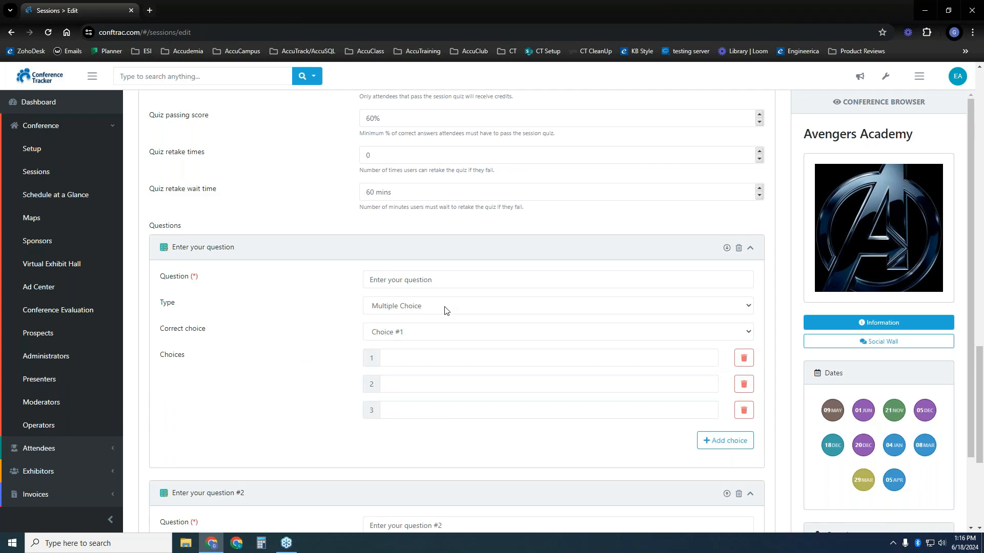
Discard the unsaved new session and return to the sessions list
scroll(980, 463, down, 5)
drag(980, 463, 968, 77)
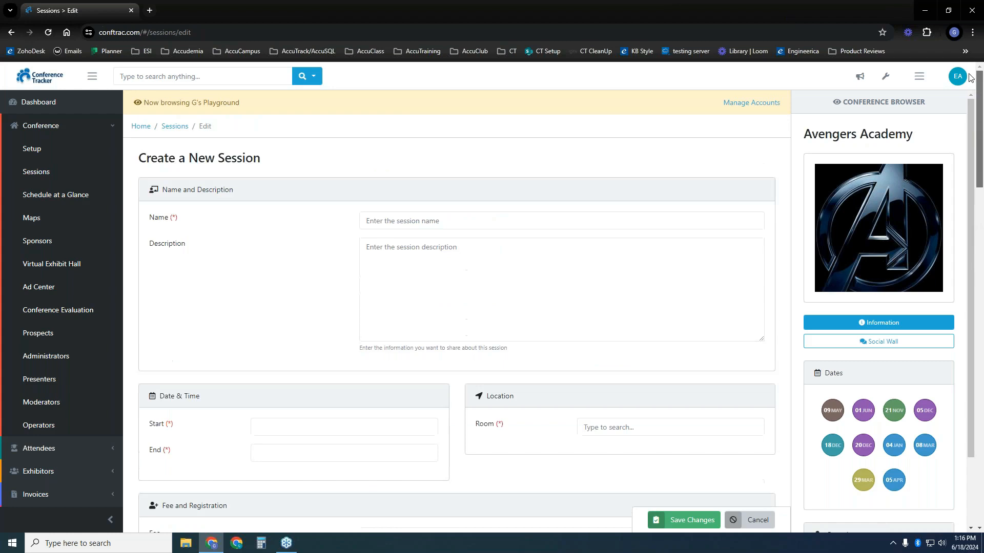
click(749, 520)
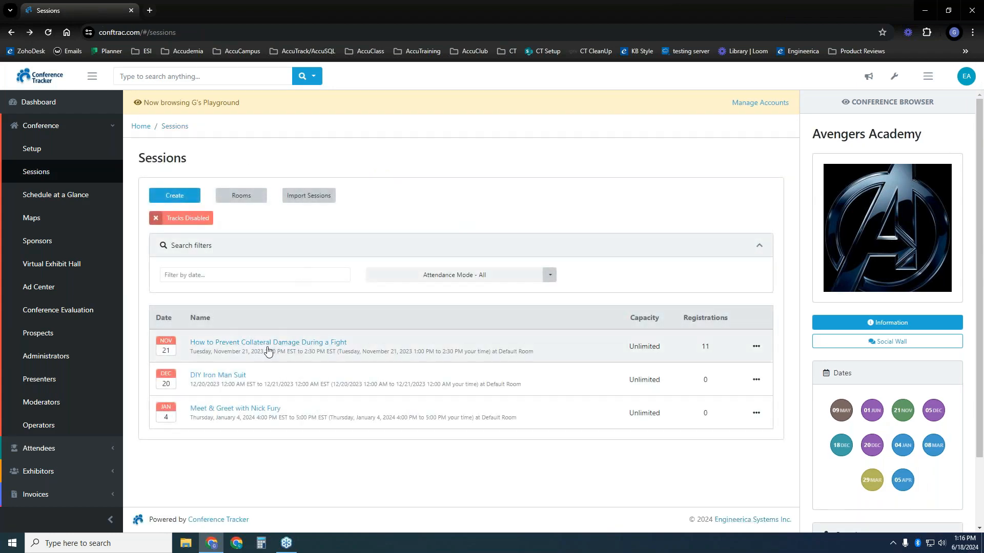
Start a new session and name it Virtual Tech Tuesday
click(185, 197)
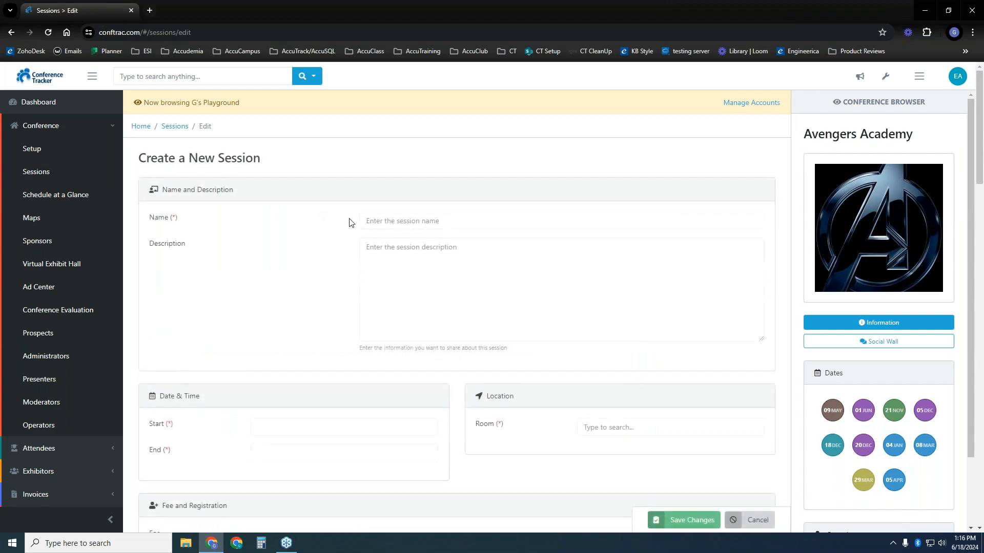
click(420, 226)
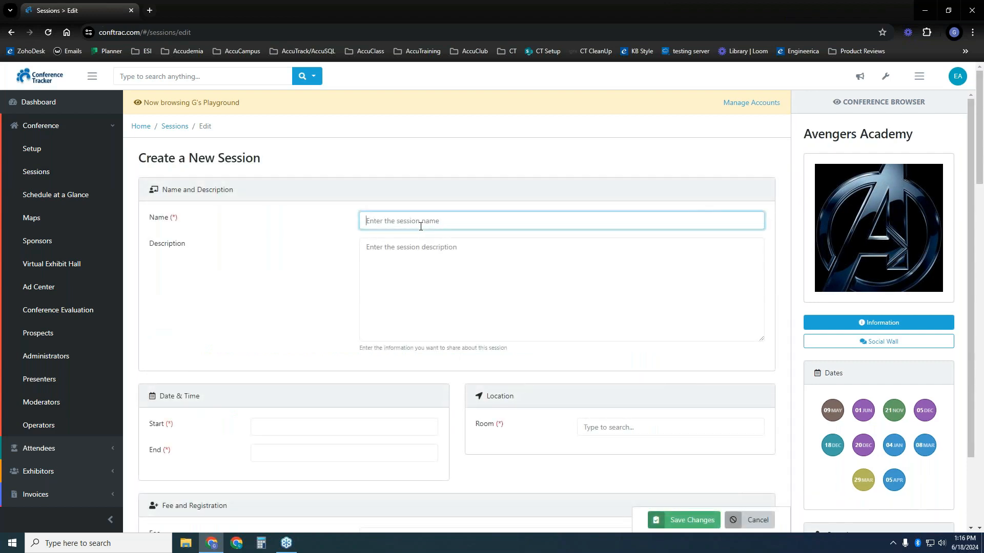
text(Virtual Tech Tue)
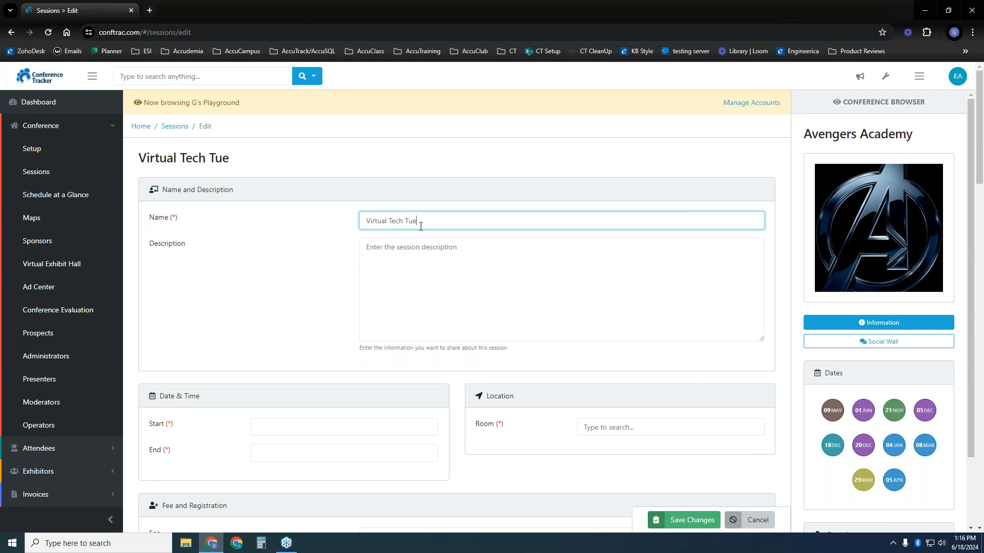
text(sday)
Set the session's start to 07/02/2024 at 1:00 PM
click(342, 429)
click(296, 399)
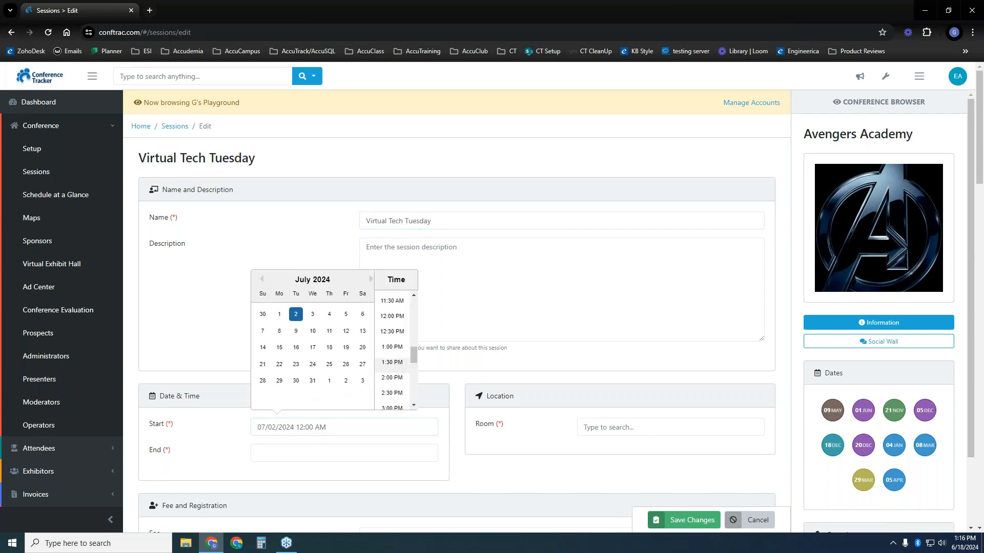
click(393, 347)
Set the session's end to 07/02/2024 at 2:00 PM
click(341, 452)
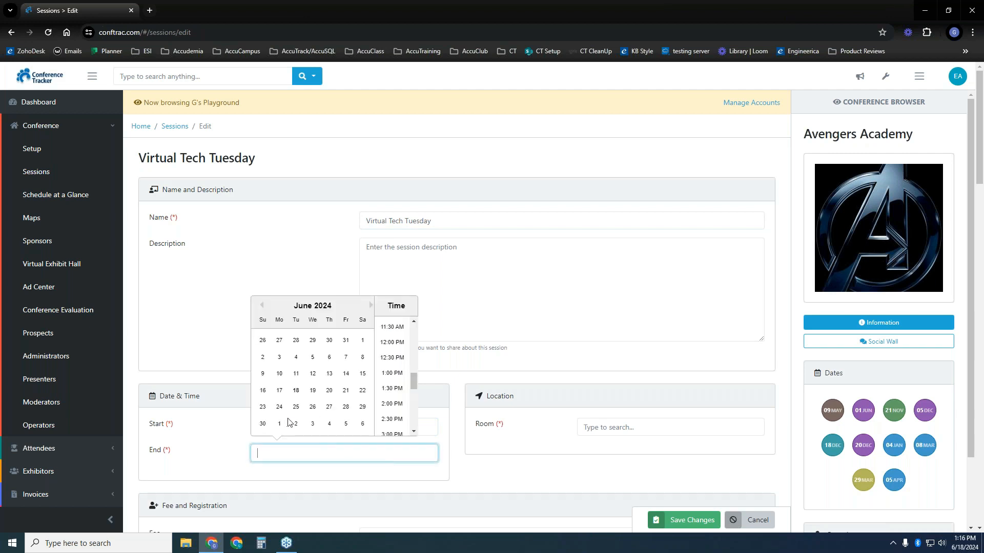
click(296, 423)
click(393, 405)
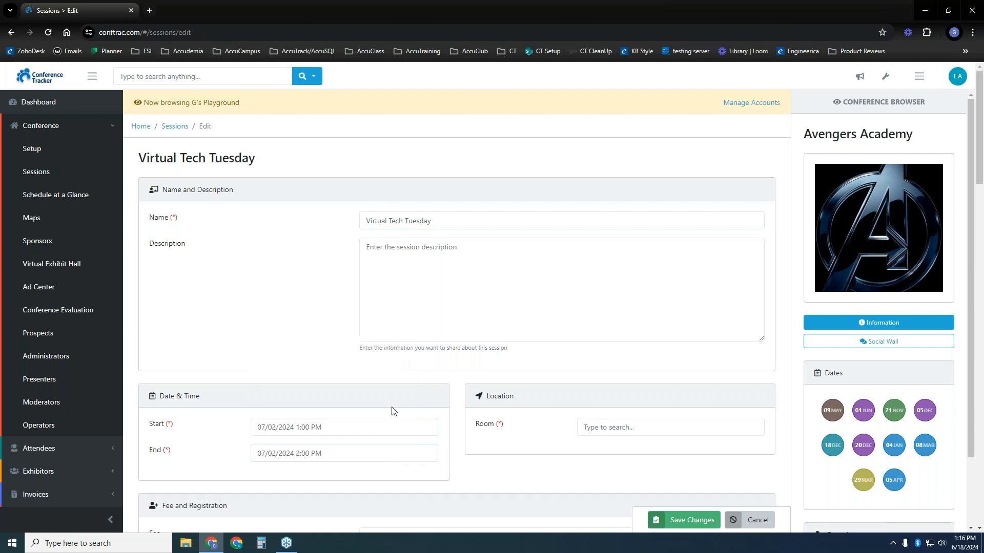
Assign Default Room as the session's location and save the new session
click(605, 425)
click(612, 450)
scroll(594, 469, down, 6)
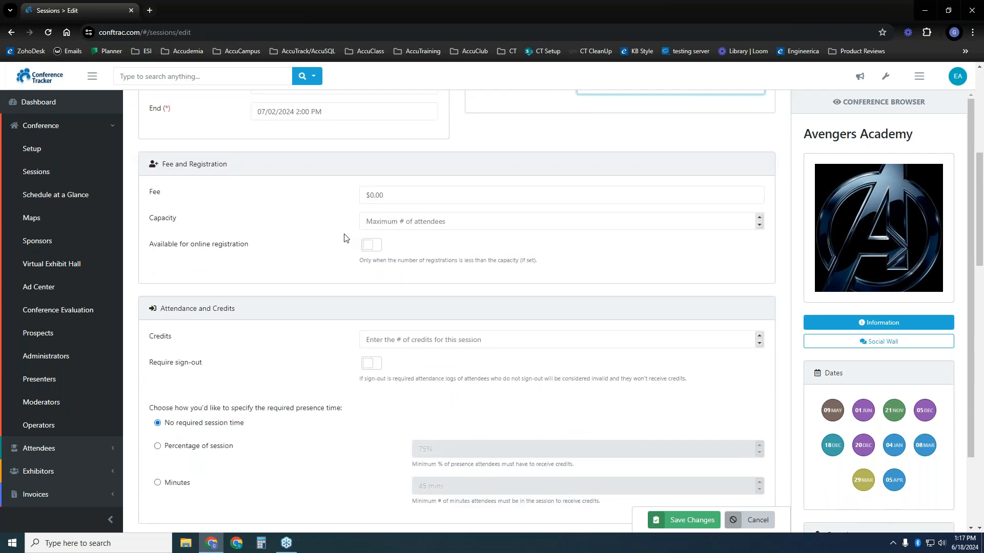
scroll(328, 261, up, 6)
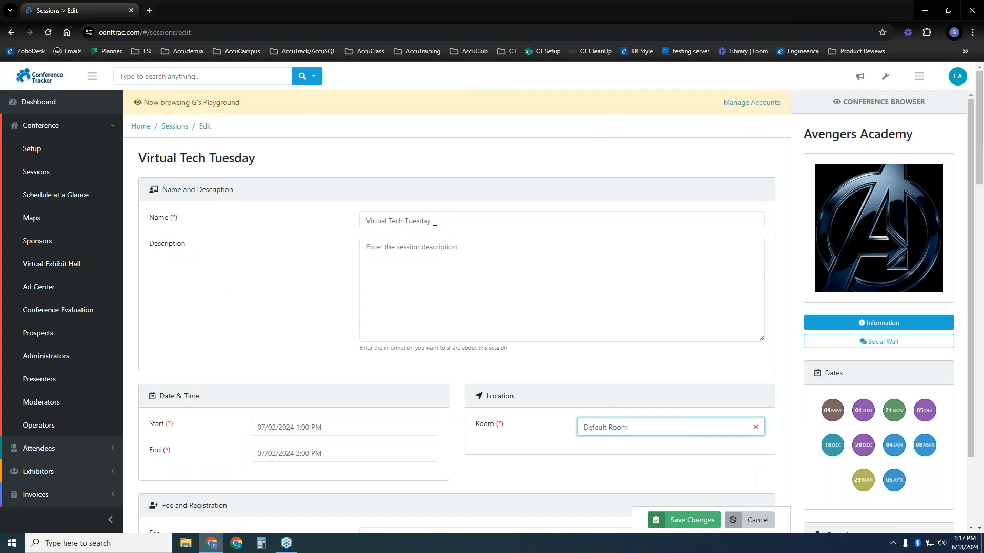
click(686, 520)
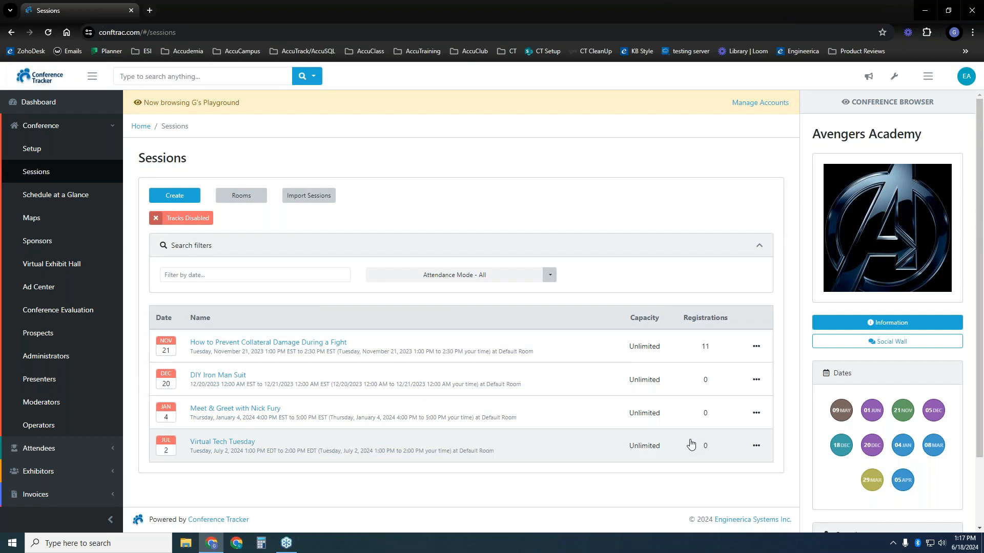
Try the Built-in streaming service in Recorded mode for Virtual Tech Tuesday, and leave its streaming setup without saving
click(756, 447)
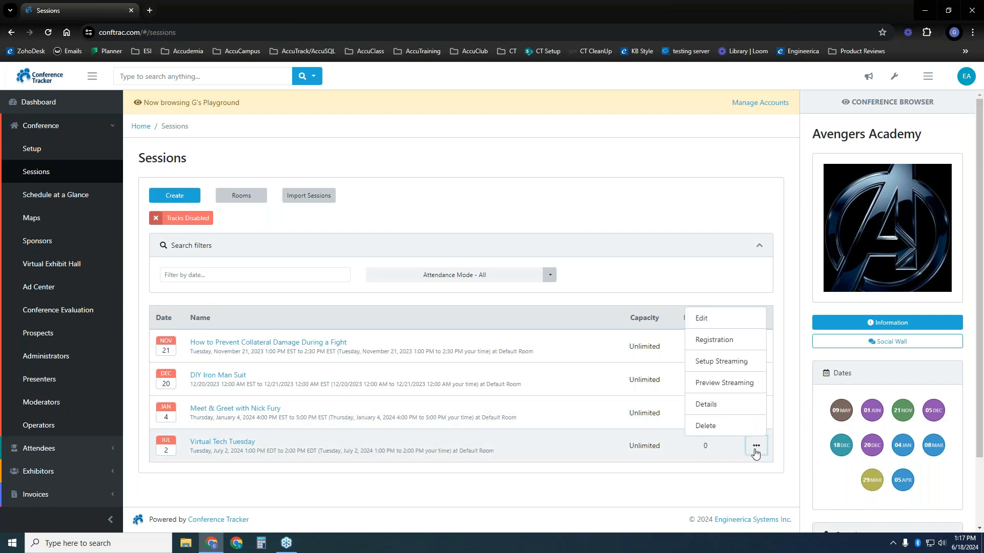
click(720, 362)
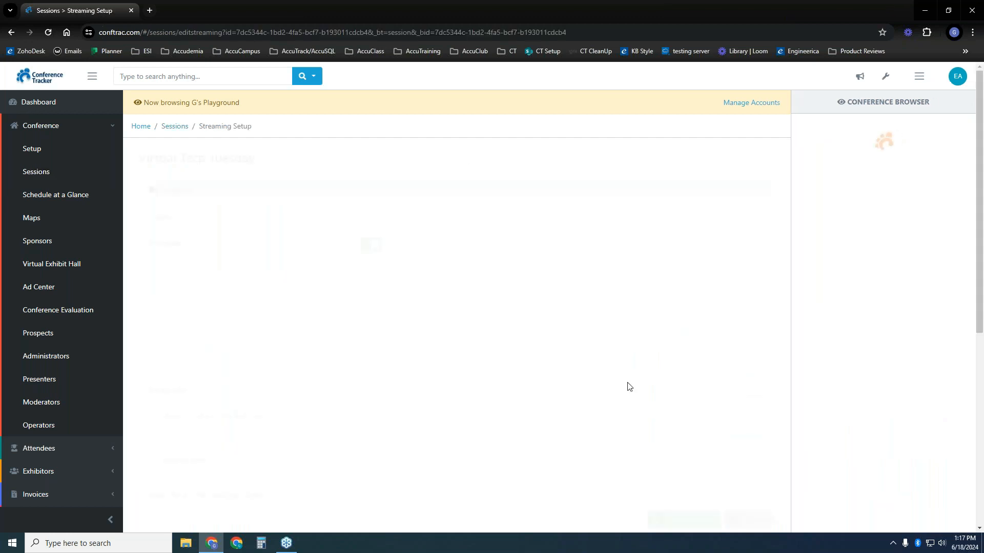
scroll(432, 281, down, 2)
click(434, 154)
click(435, 165)
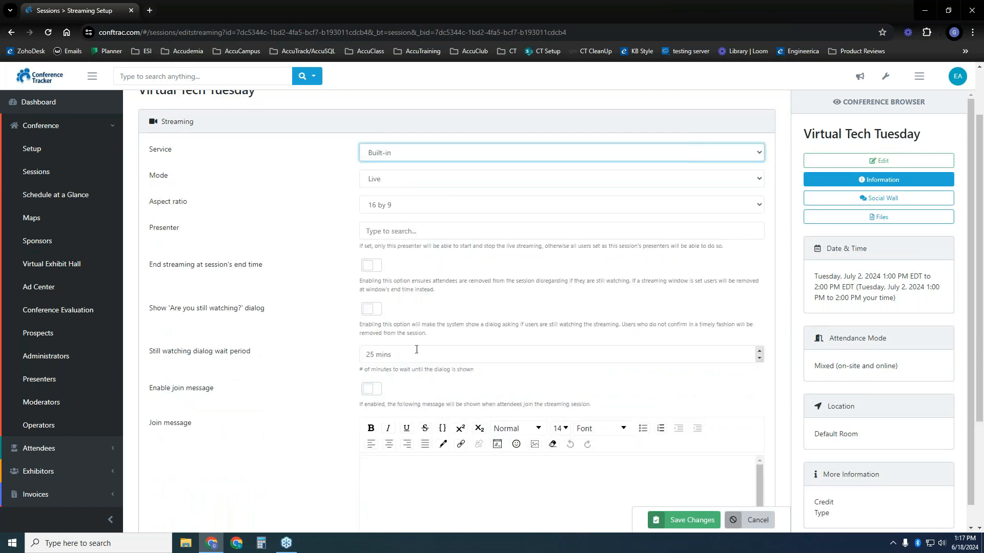
click(459, 180)
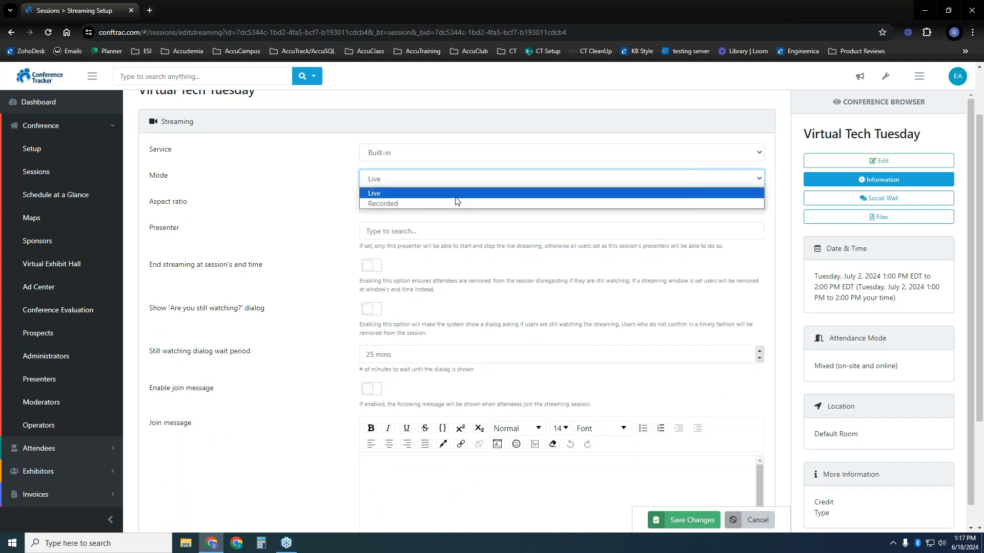
click(454, 204)
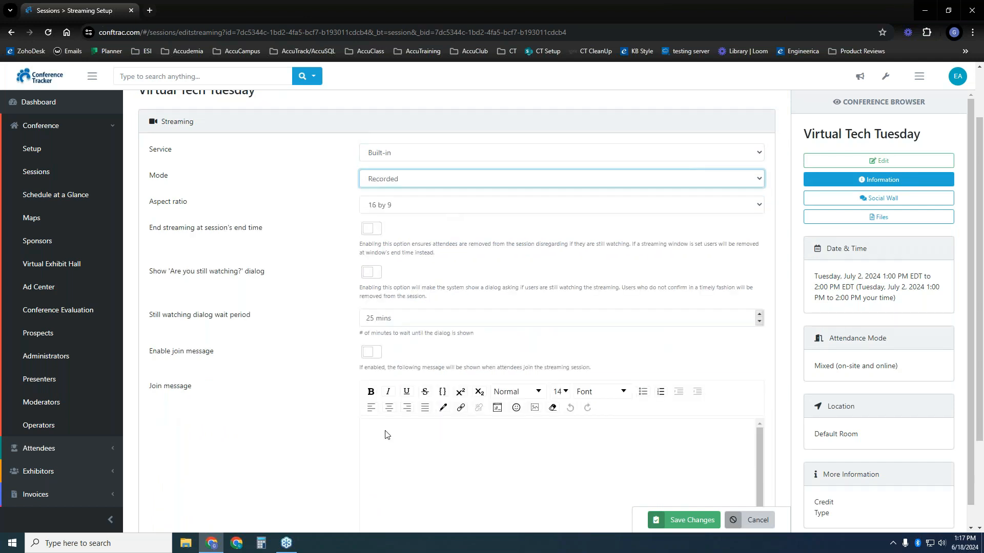
click(754, 521)
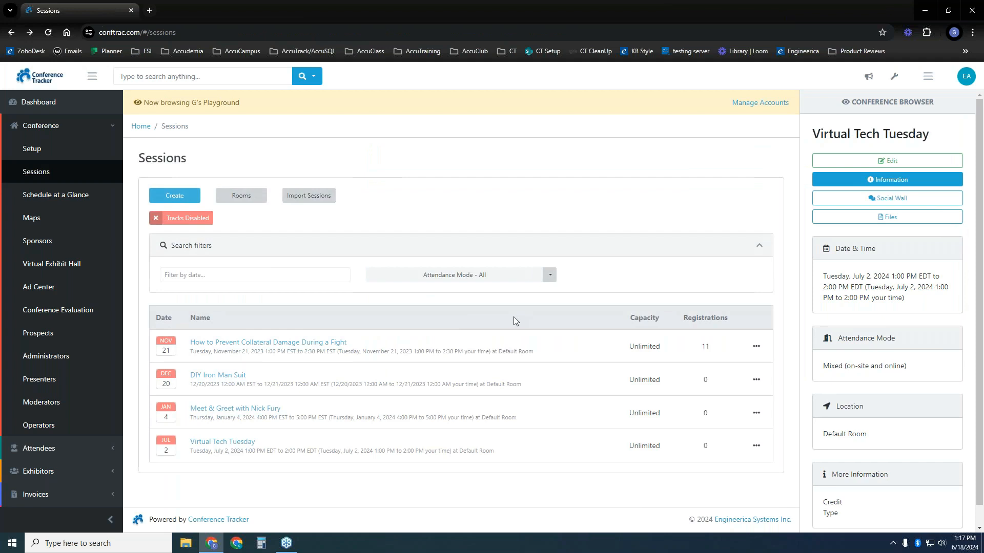
click(756, 445)
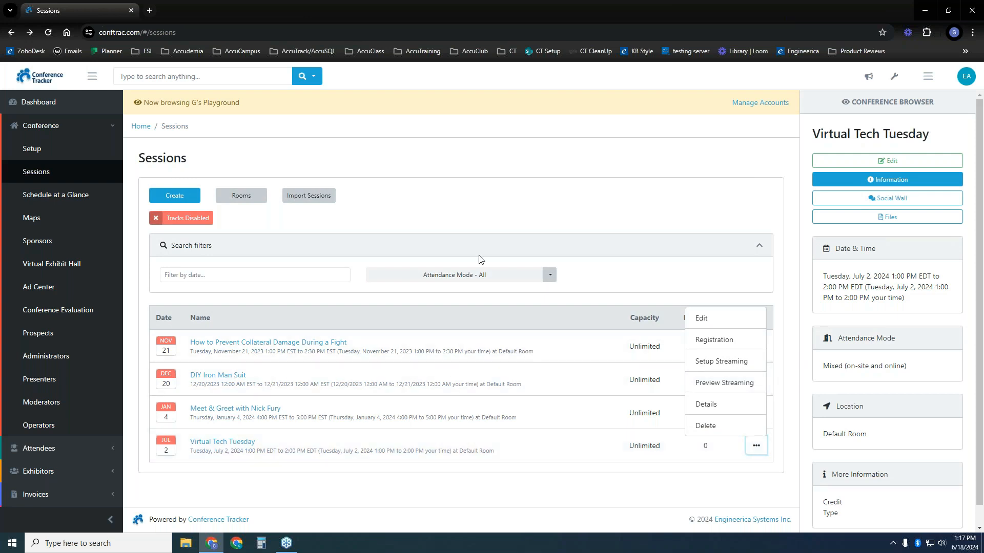
click(447, 215)
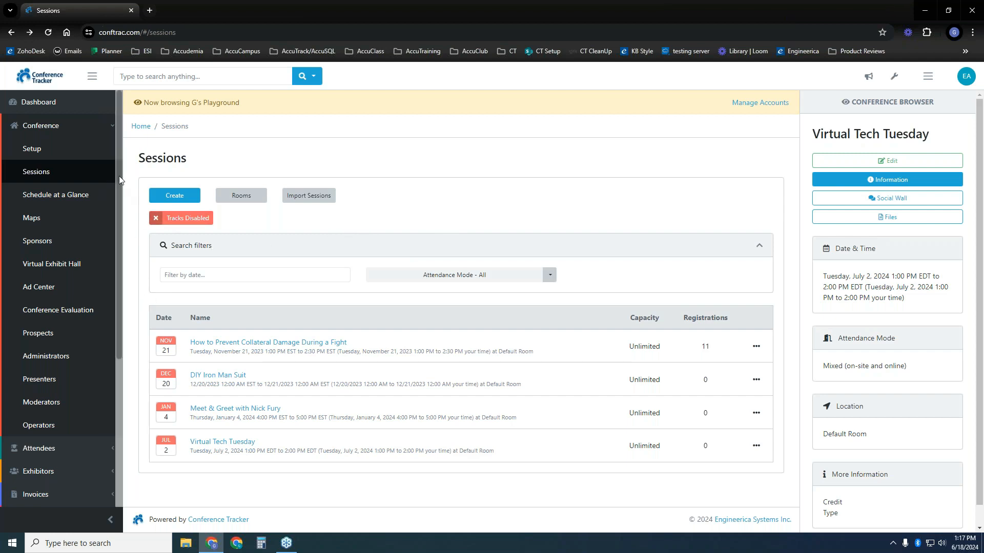
scroll(119, 184, down, 1)
scroll(119, 184, up, 1)
scroll(119, 182, down, 1)
scroll(119, 178, up, 1)
Open the overview of conference settings among the advanced options
scroll(114, 202, down, 5)
click(88, 475)
drag(116, 357, 116, 489)
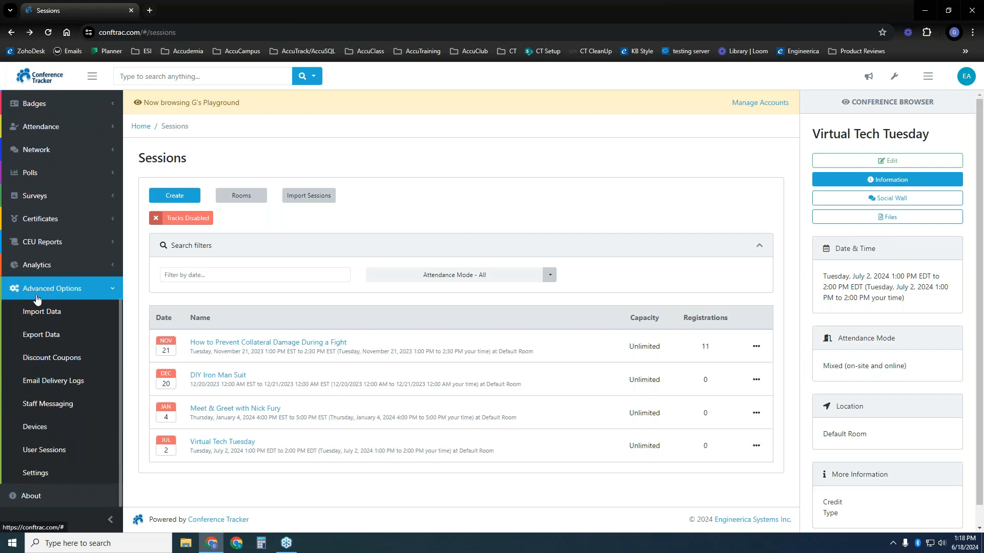
click(52, 477)
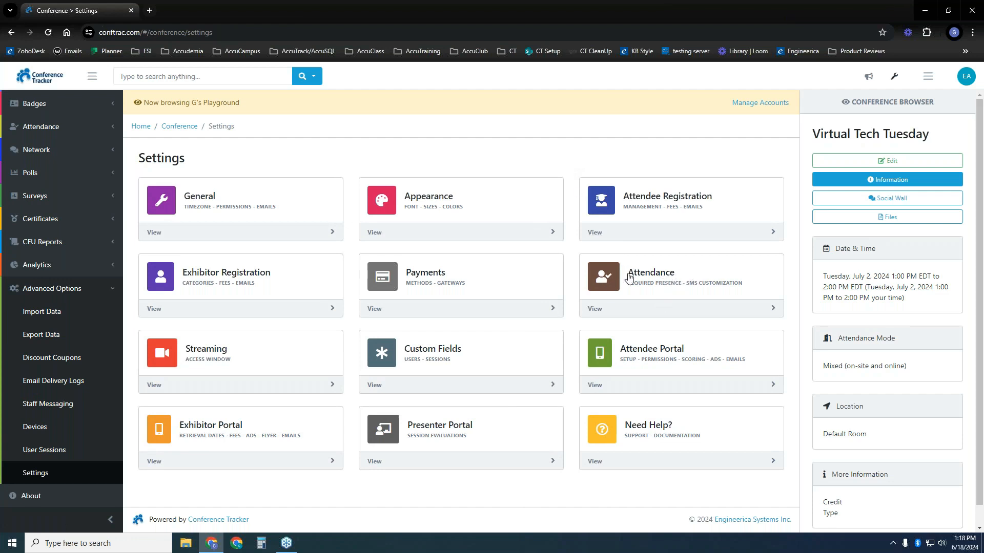
Try a required presence of 50% with overwriting of existing sessions in the Attendance settings, and discard the changes
click(693, 278)
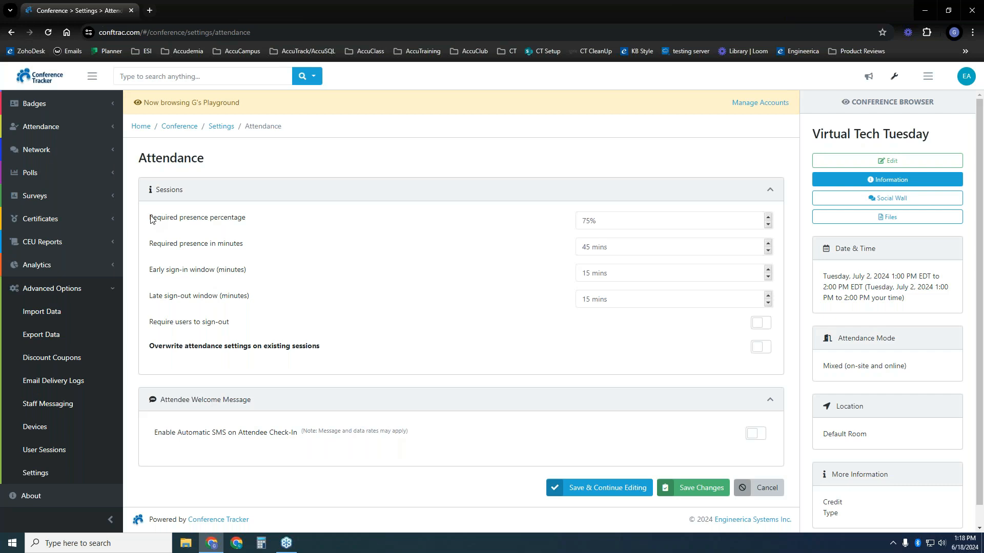
drag(632, 222, 564, 226)
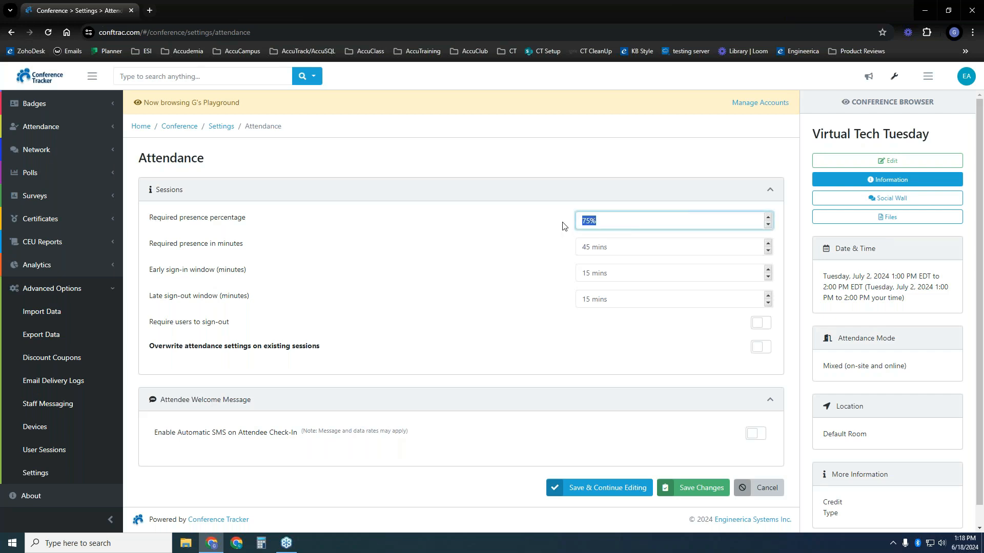
text(50)
drag(181, 349, 318, 357)
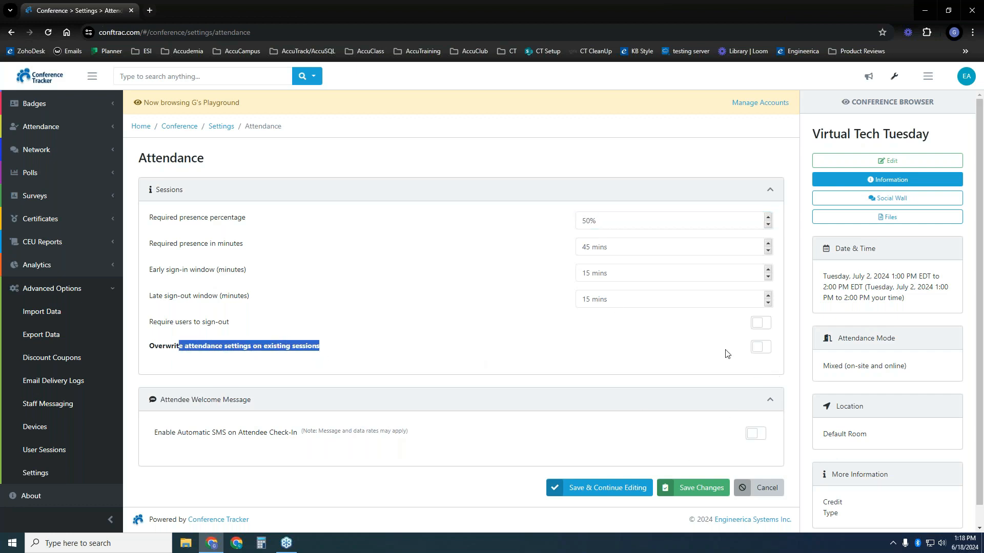
click(753, 349)
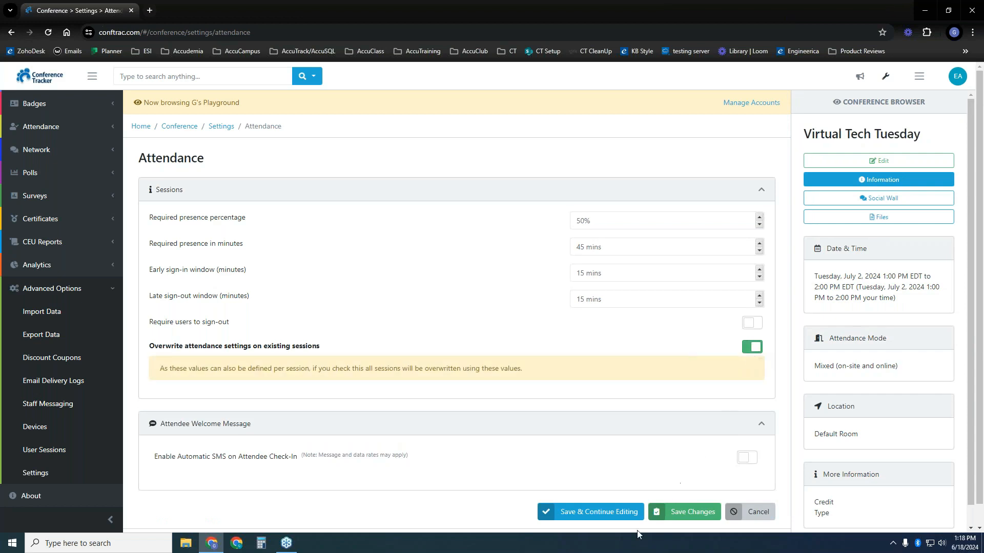
click(761, 516)
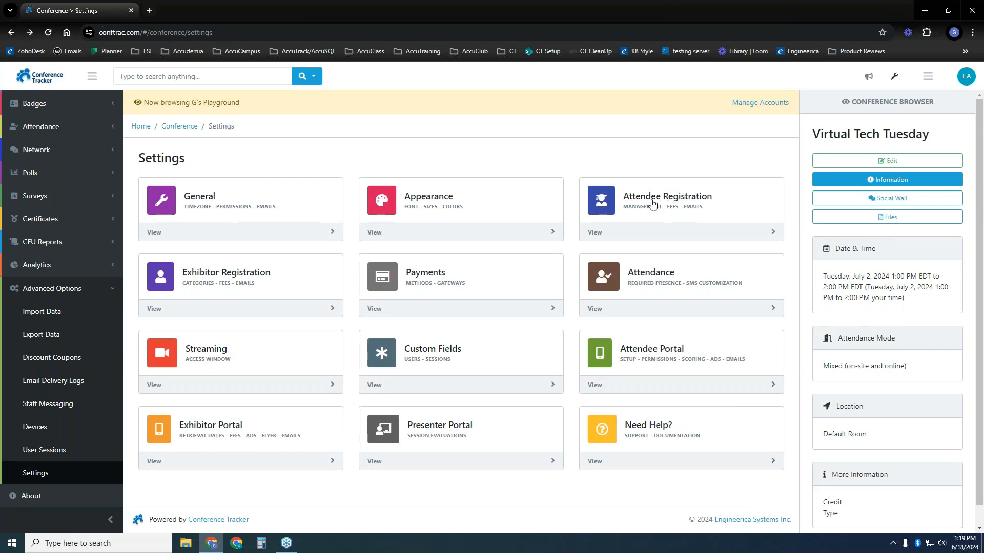
Open the Attendee Registration settings and try preventing attendees from registering to overlapping sessions
click(652, 205)
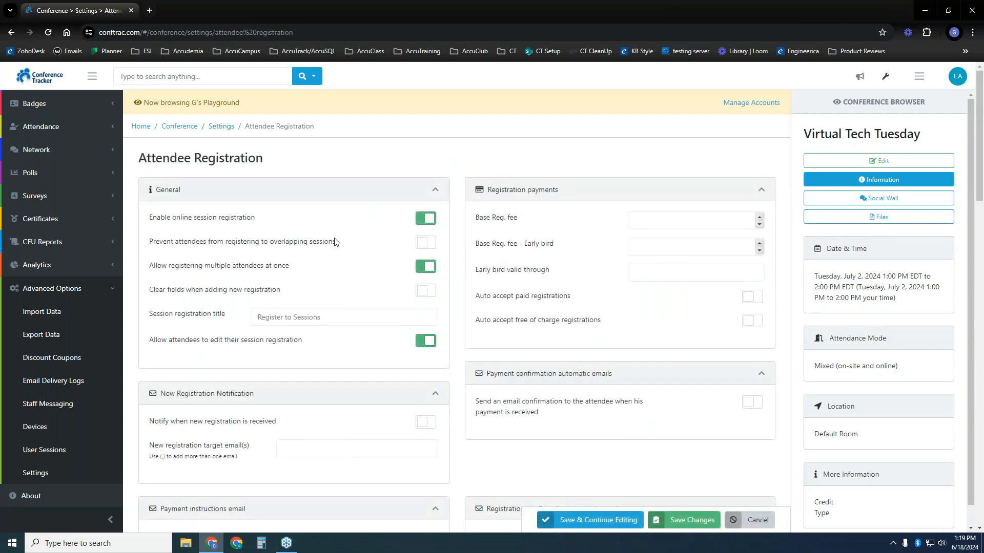
drag(156, 218, 236, 219)
click(310, 272)
drag(173, 248, 325, 254)
click(336, 262)
drag(246, 242, 251, 242)
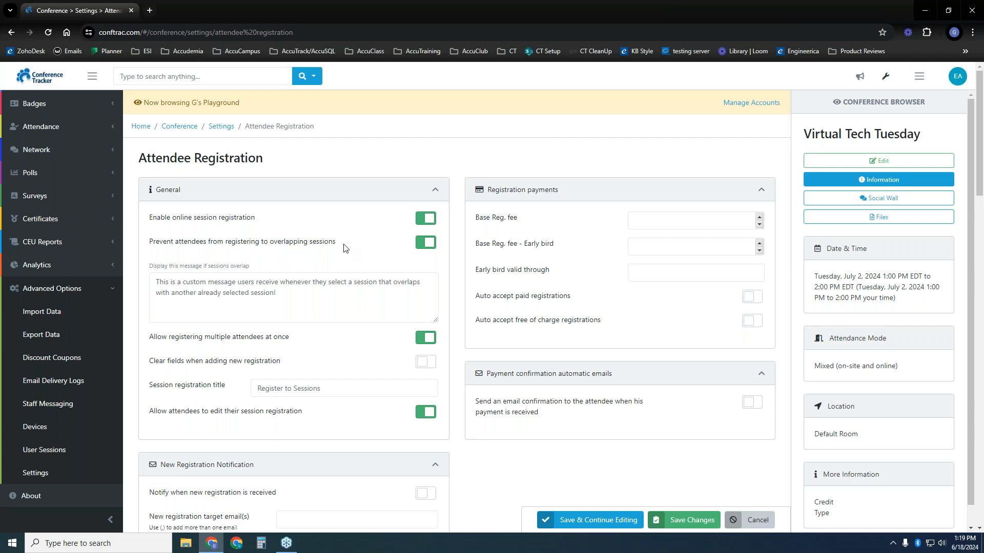
drag(301, 293, 152, 281)
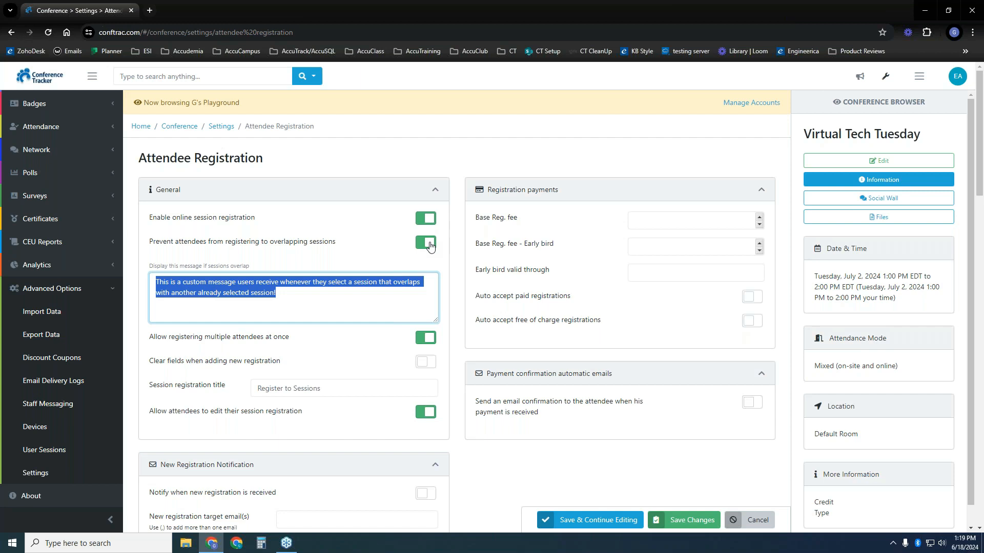
Examine the option letting attendees edit their session registration and the available attendee pages, and return to the settings overview without saving
scroll(238, 348, down, 4)
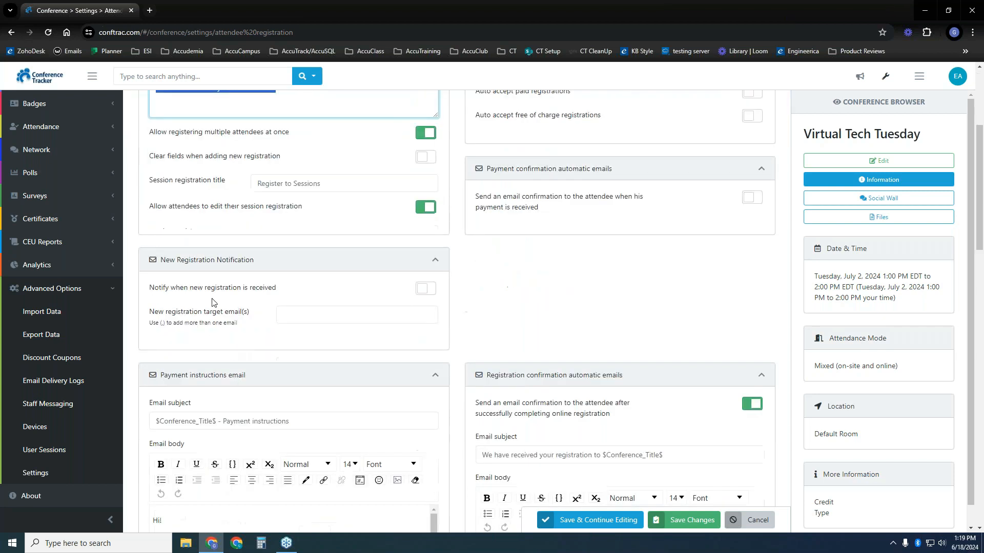
drag(151, 206, 300, 214)
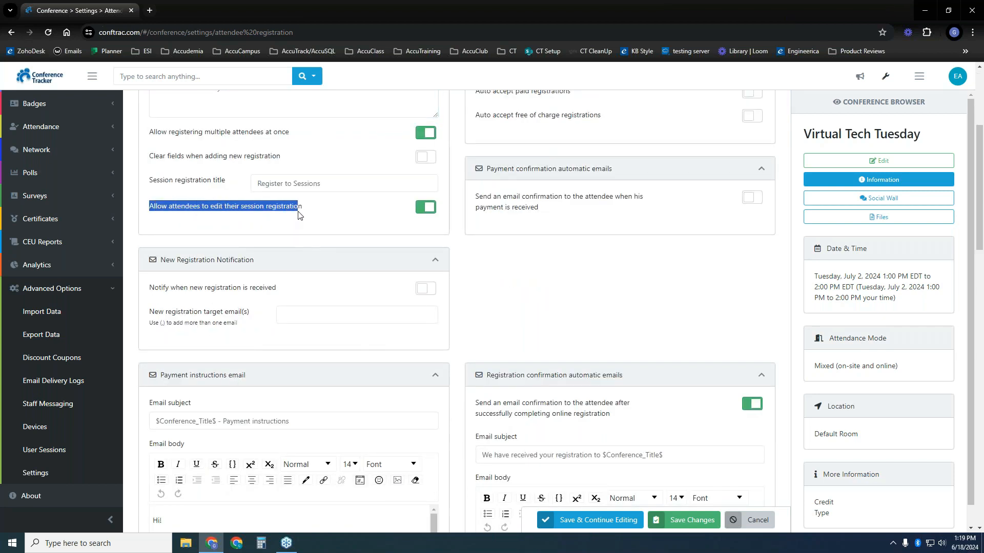
click(340, 236)
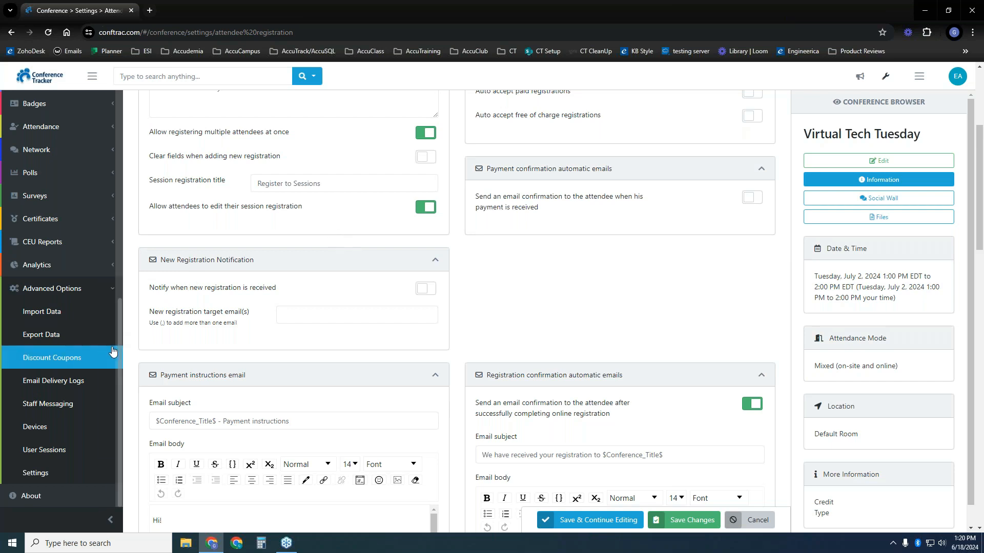
scroll(123, 297, up, 2)
scroll(123, 297, up, 5)
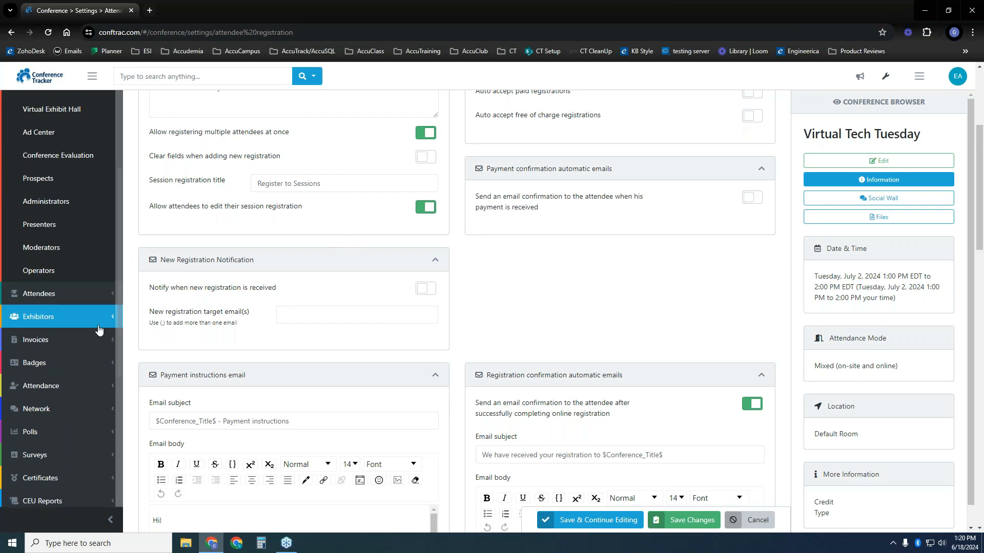
click(105, 318)
click(105, 304)
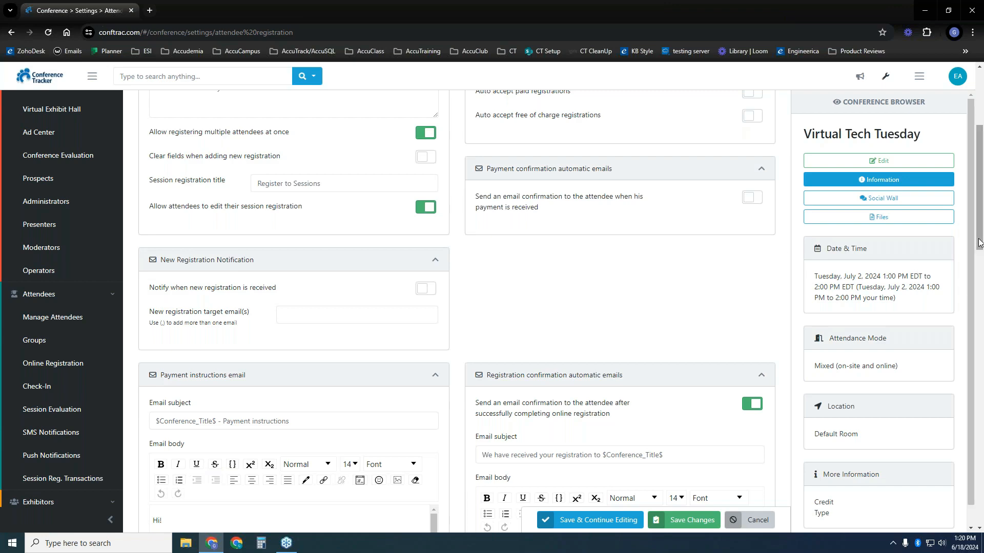
scroll(445, 244, up, 4)
key(alt+Left)
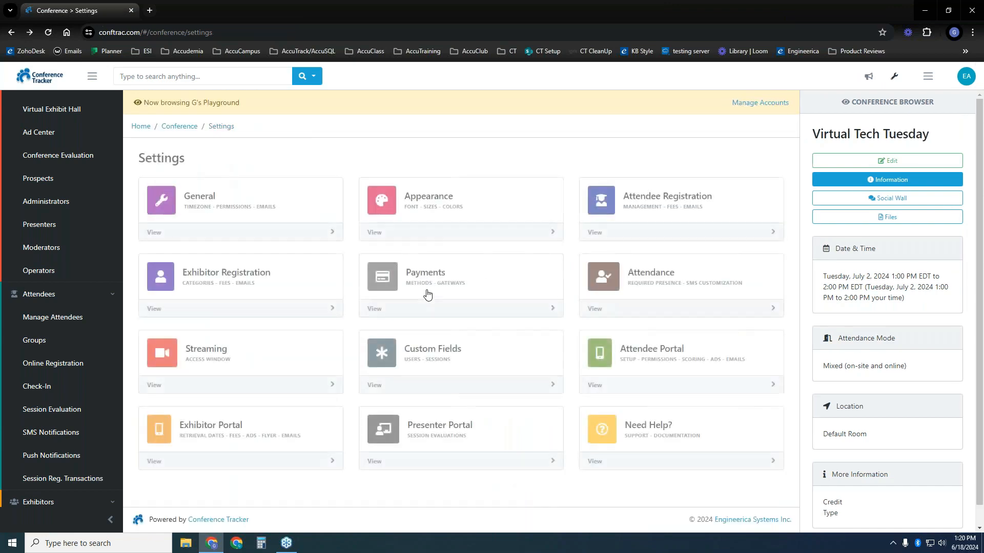
Review the start and end minutes of the Streaming access window, and return to the settings overview
click(250, 352)
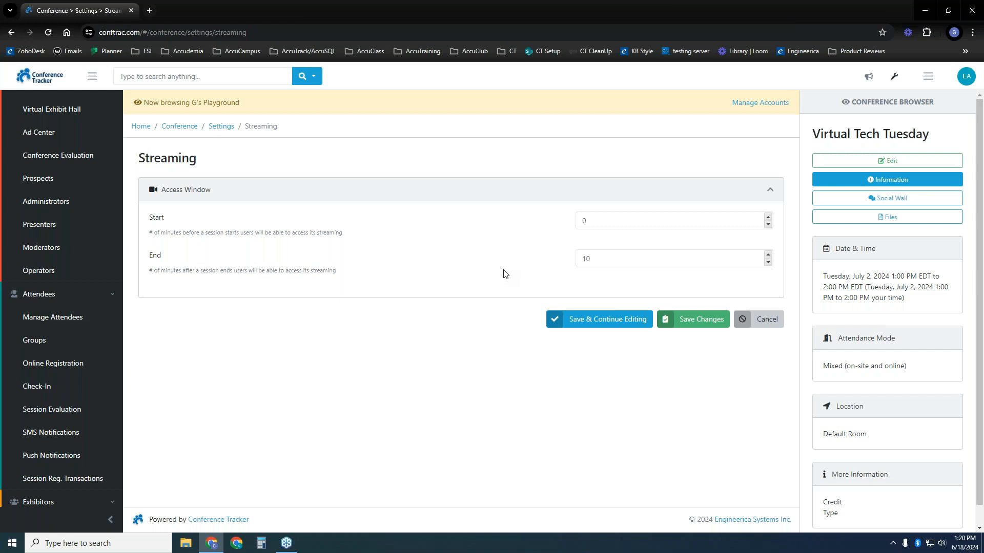
drag(635, 260, 576, 260)
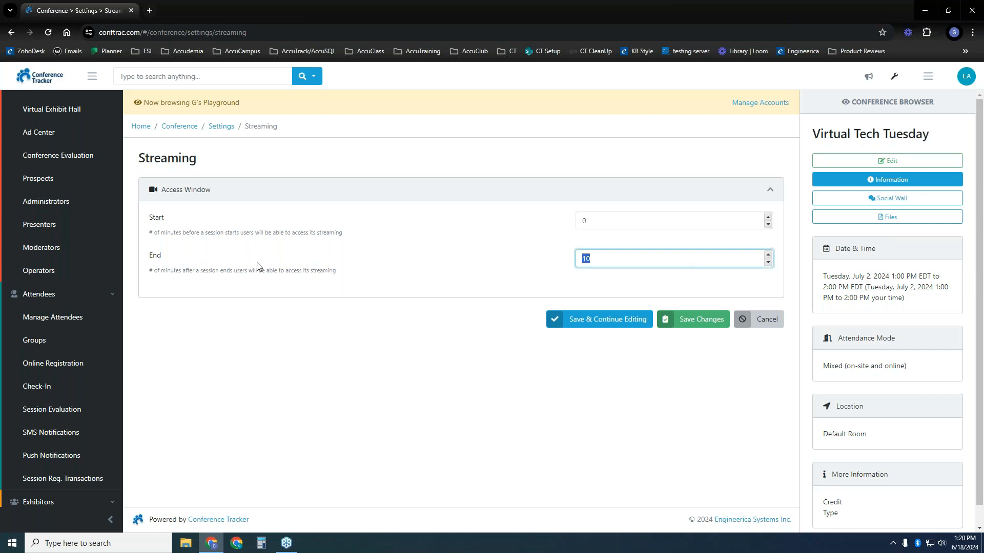
drag(215, 271, 328, 271)
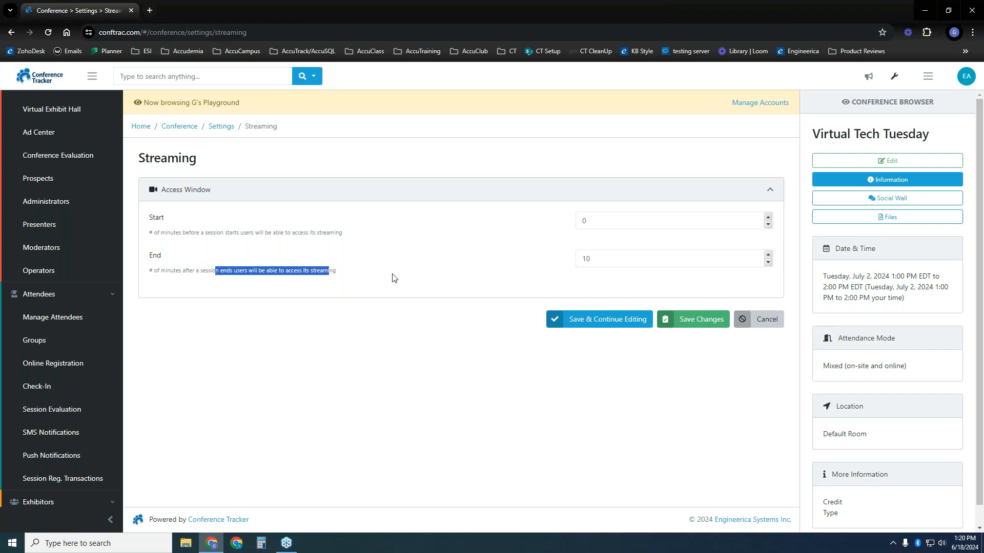
click(394, 279)
key(alt+Left)
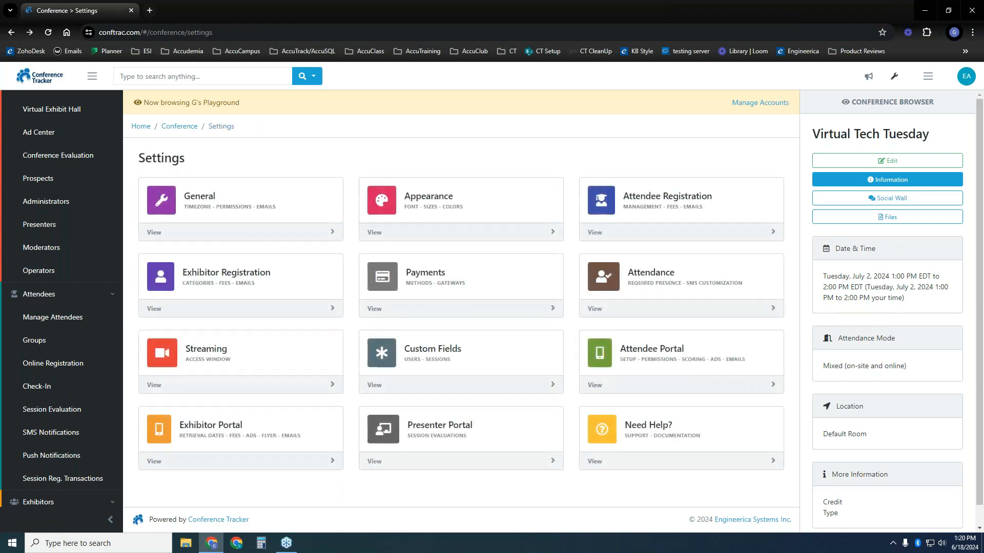
Review the custom user and session fields with their visibility options, and leave them without saving
click(479, 354)
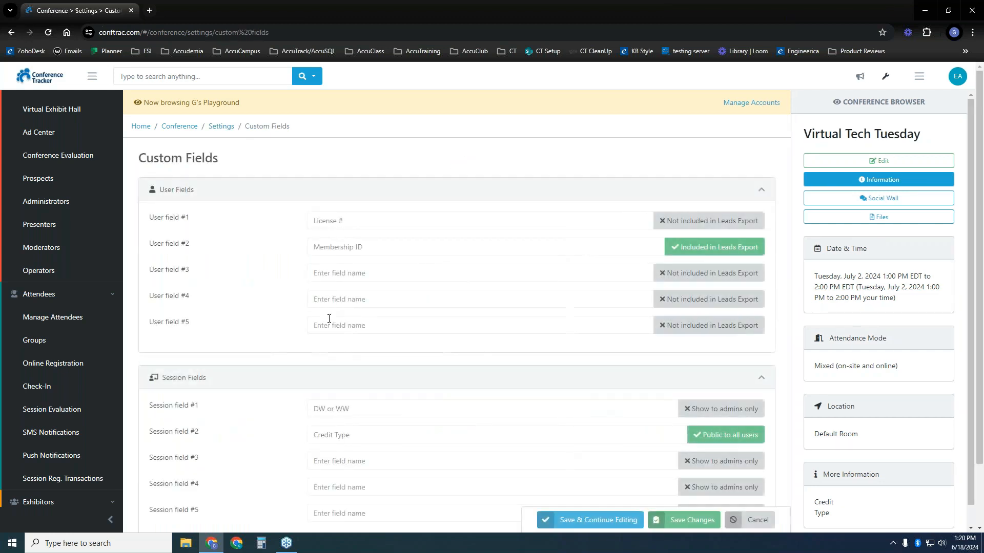
scroll(308, 343, down, 2)
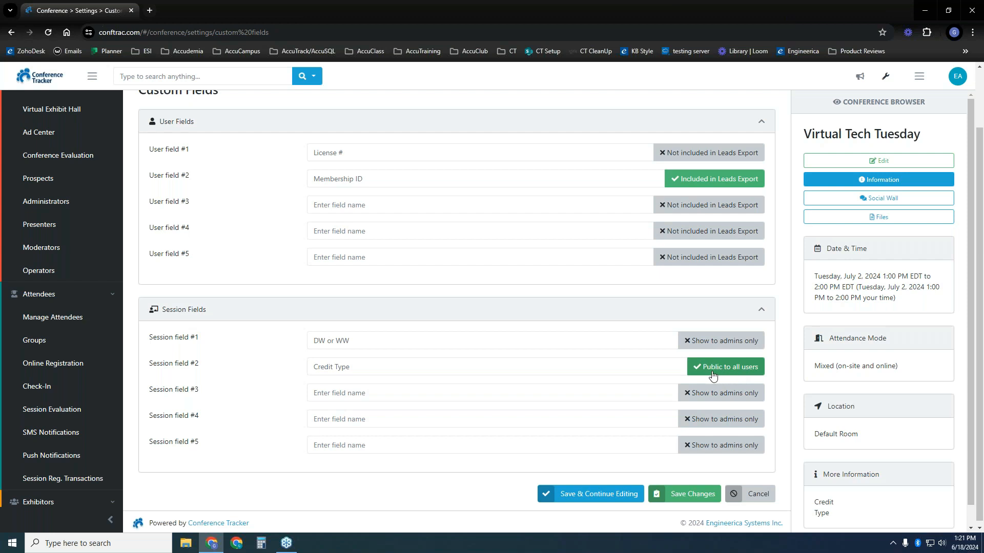
click(751, 497)
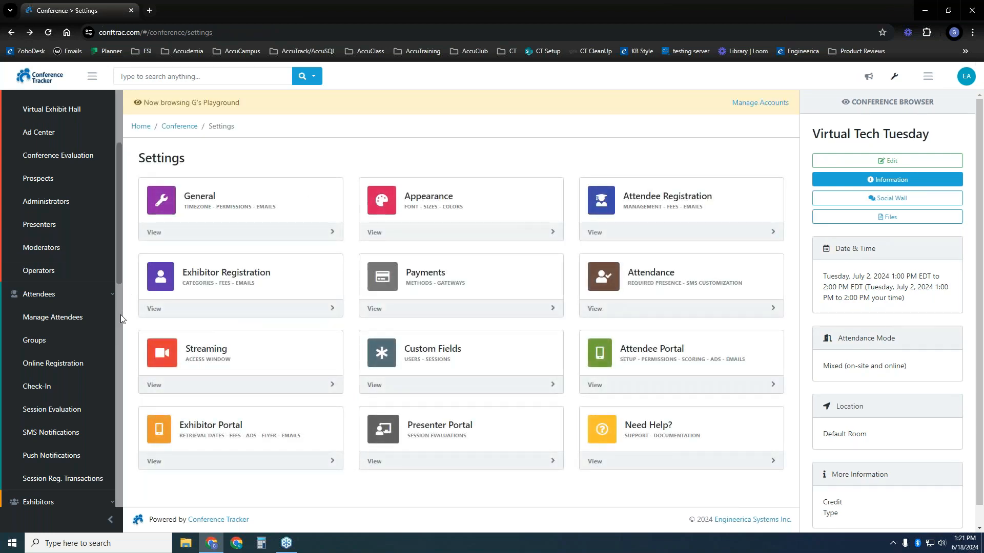
scroll(118, 275, up, 3)
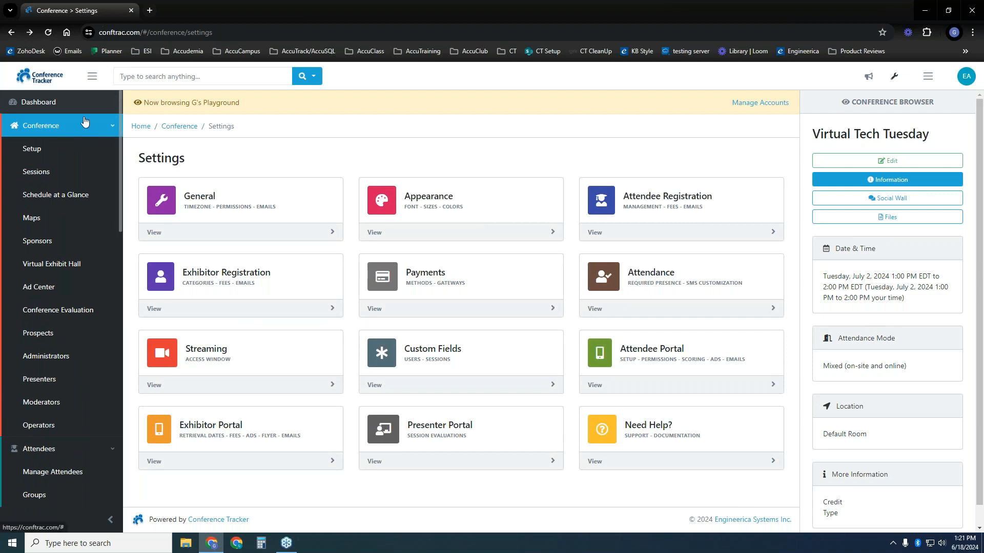